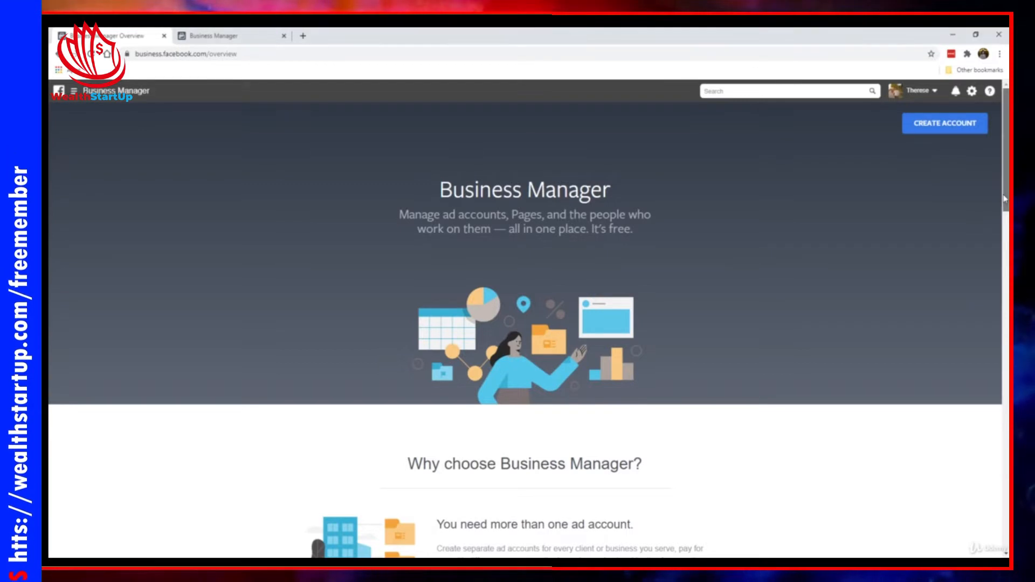
# Start creating a Business Manager account and set the business and account name to "Your Business Name Pte Ltd"
pyautogui.scroll(-8, 982, 378)
pyautogui.scroll(-8, 982, 378)
pyautogui.scroll(15, 977, 254)
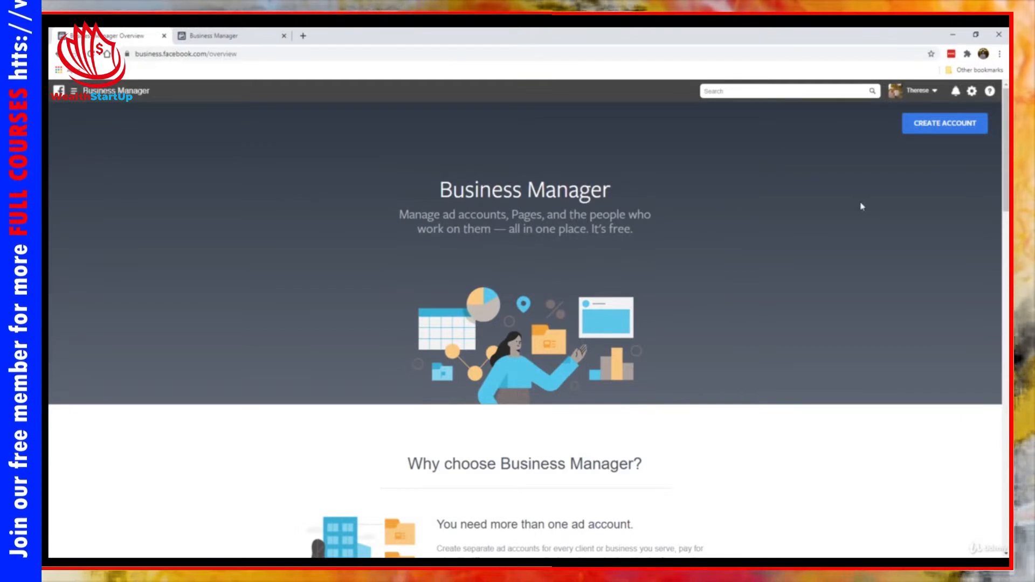
pyautogui.click(946, 125)
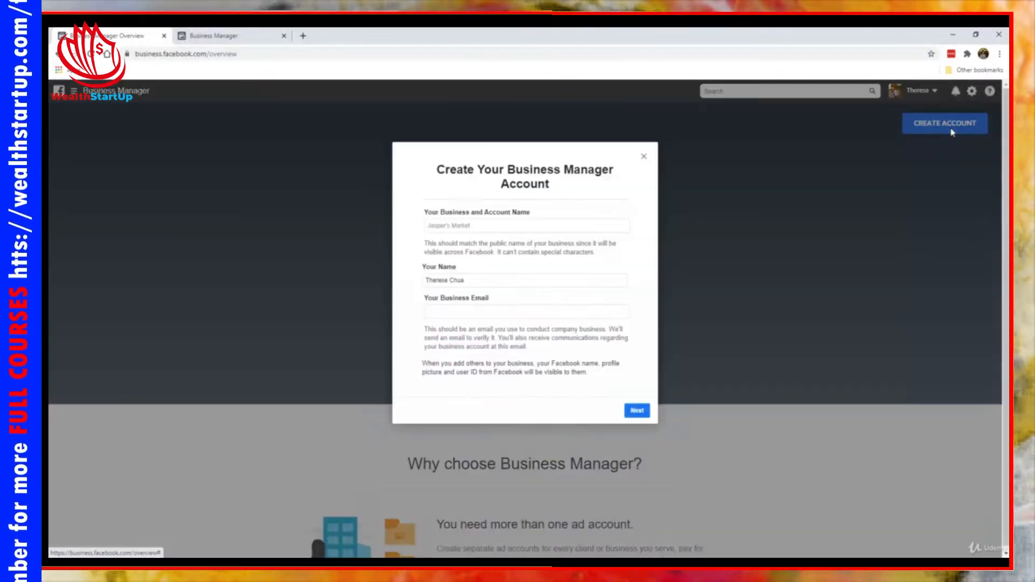
pyautogui.click(490, 226)
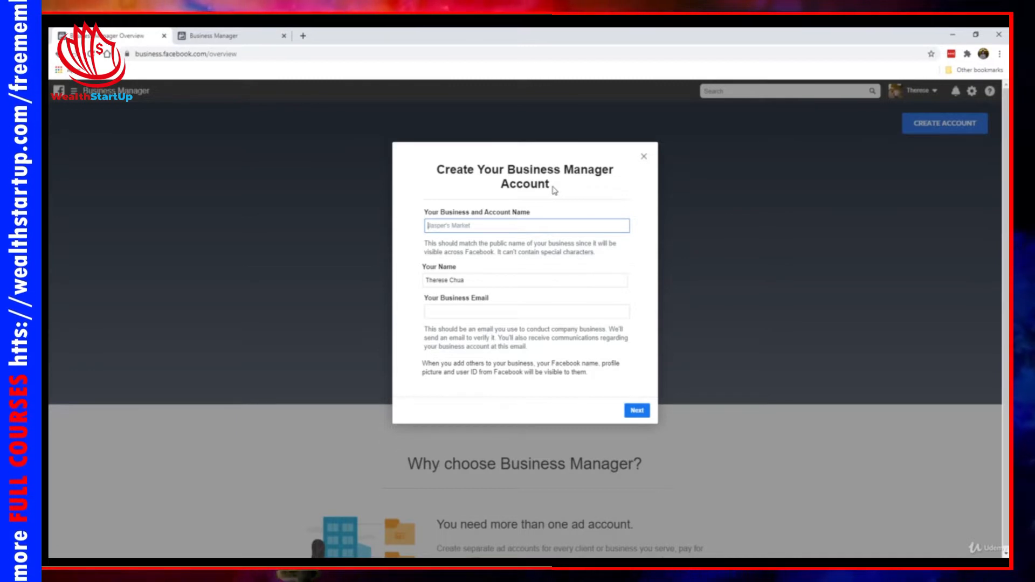
pyautogui.write('YOur B')
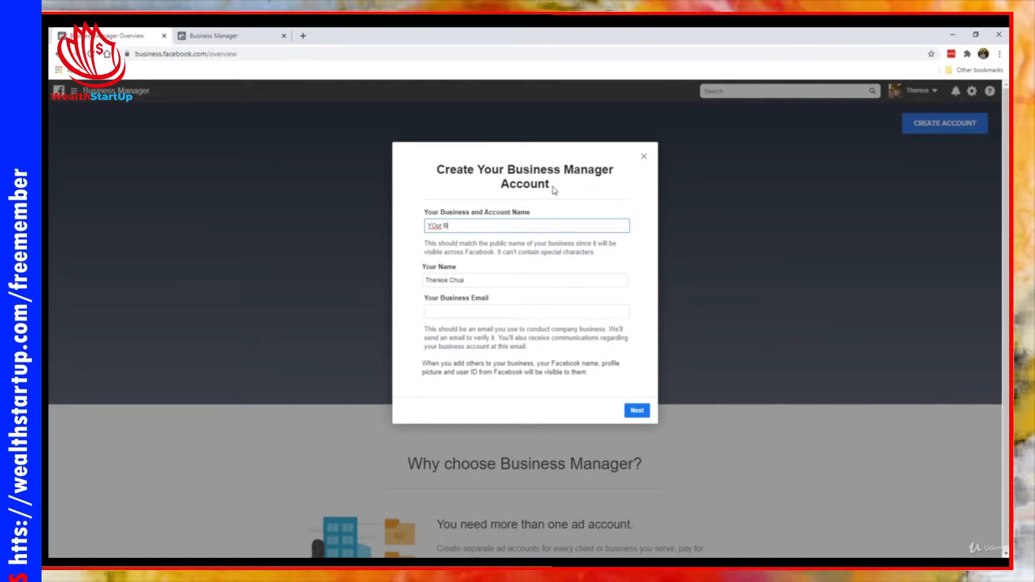
pyautogui.press('BackSpace')
pyautogui.press('BackSpace')
pyautogui.press('BackSpace')
pyautogui.write('our ')
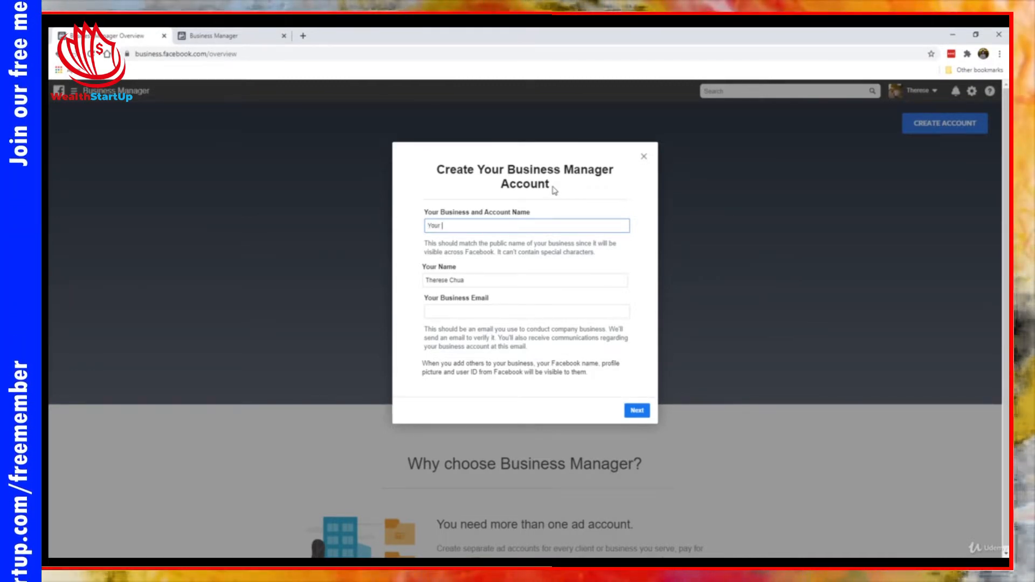
pyautogui.write('Business Name')
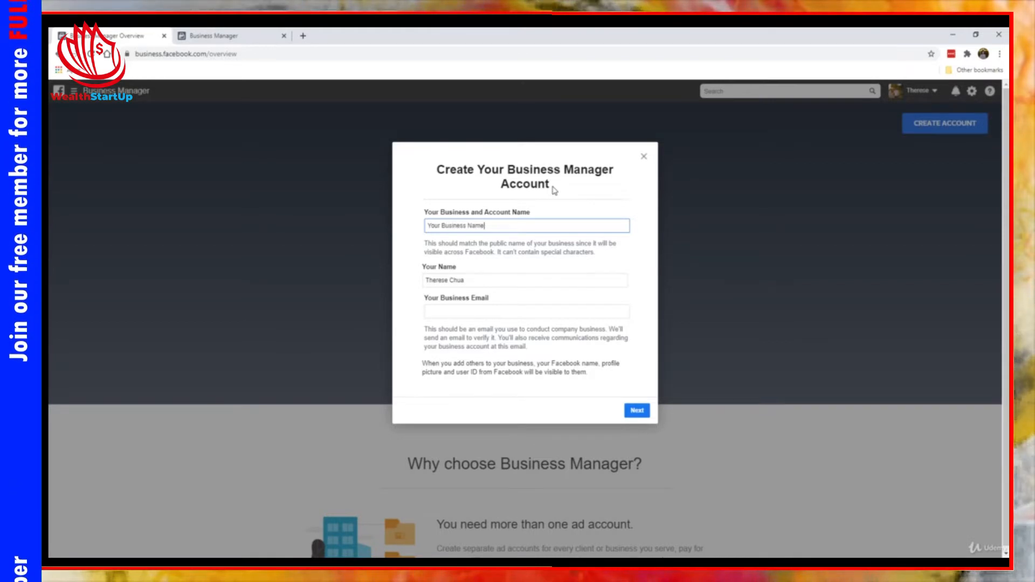
pyautogui.write(' Pte Ltd')
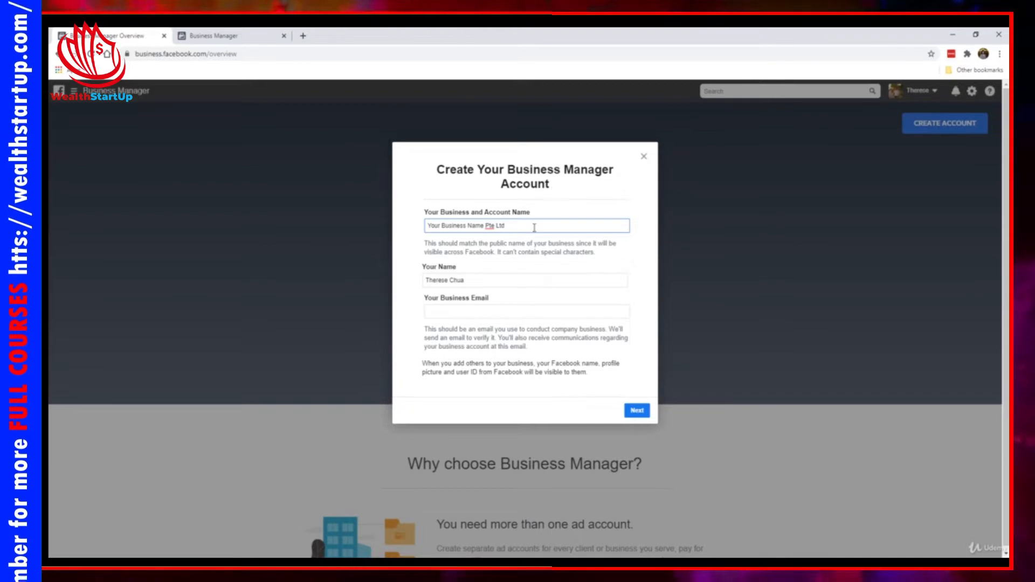
# Enter the owner's business email address and proceed to the business details form
pyautogui.click(495, 274)
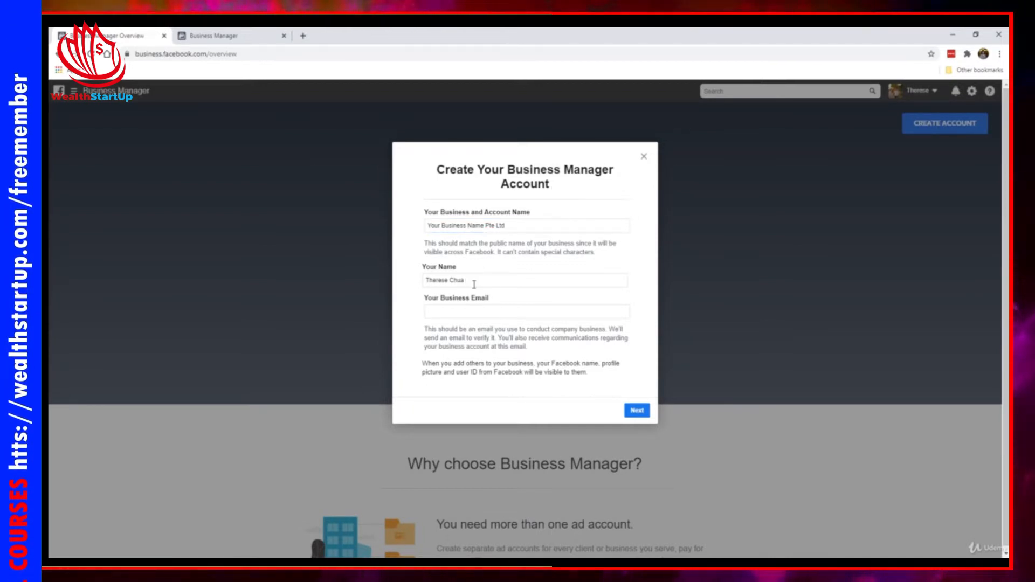
pyautogui.click(487, 312)
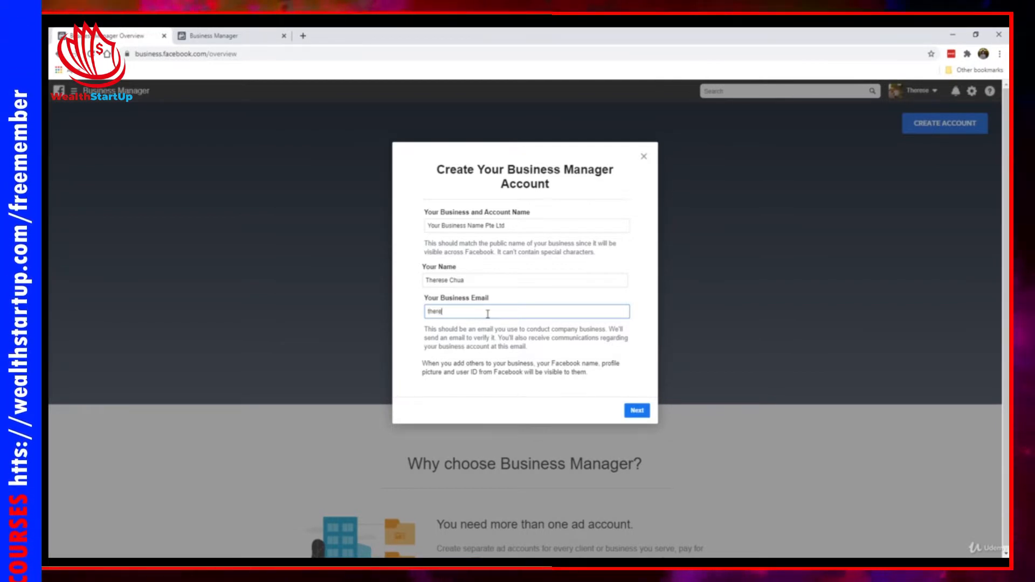
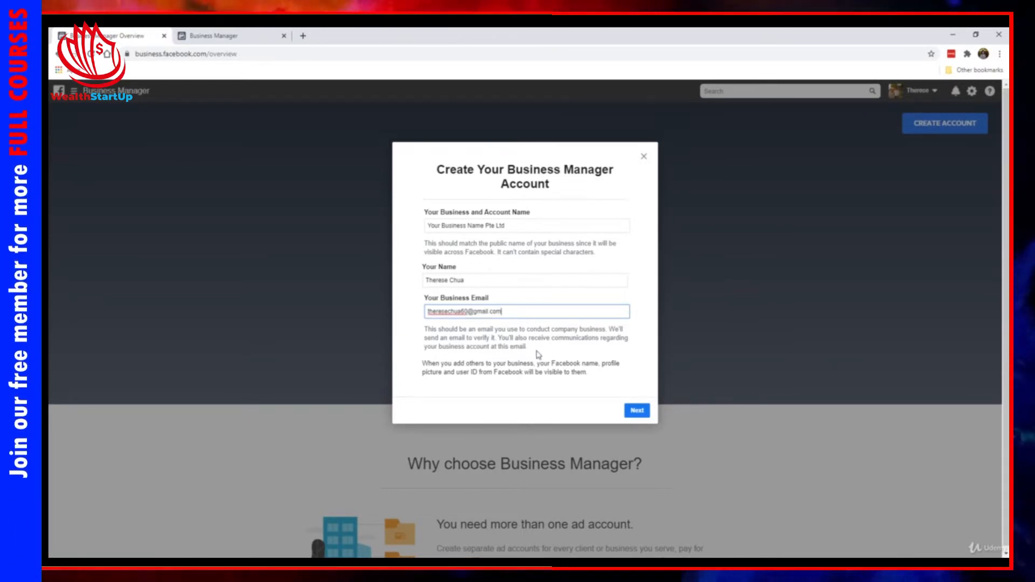
pyautogui.click(570, 353)
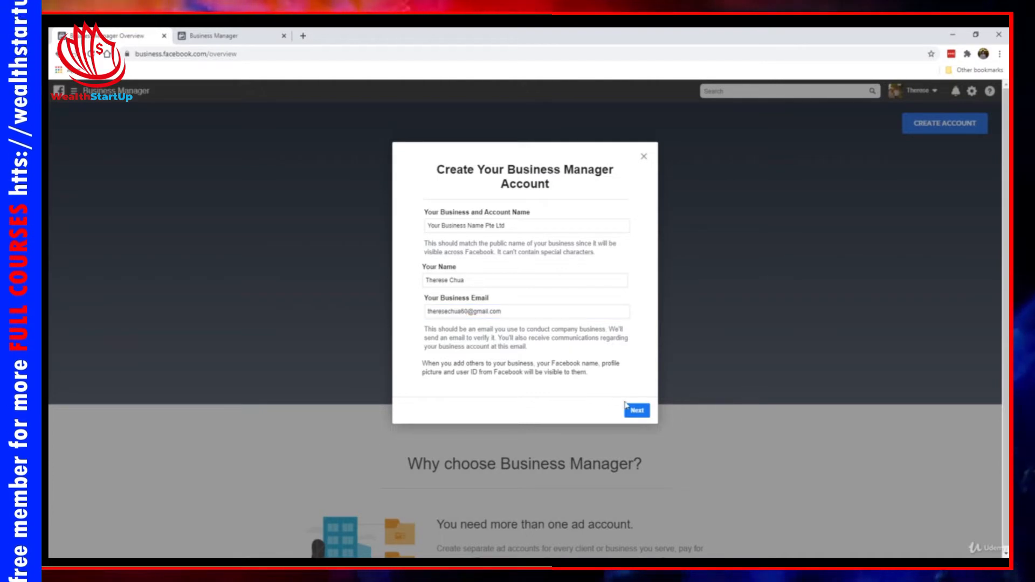
pyautogui.click(636, 410)
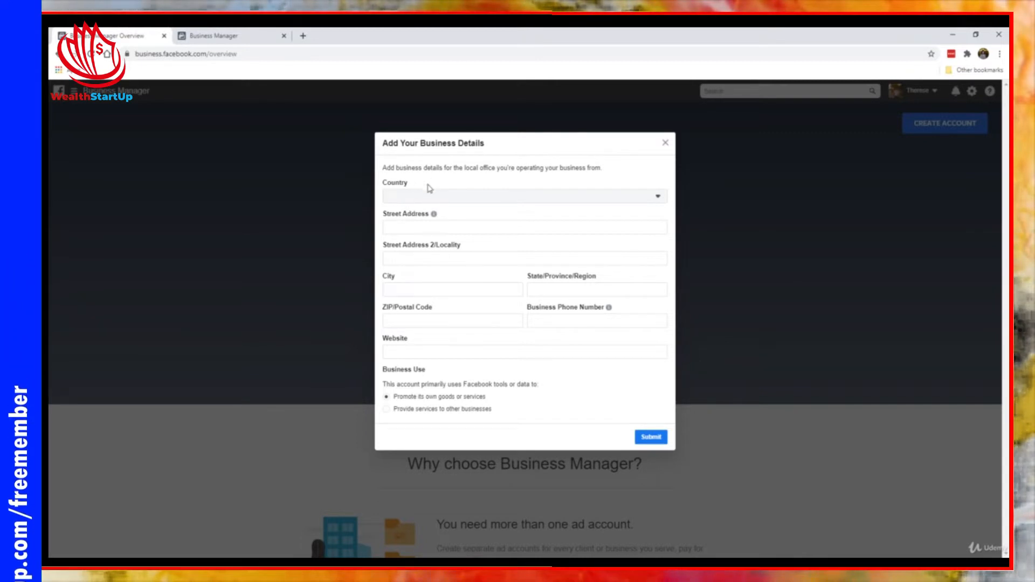
# Set the business country to Singapore and the business use to "Promote its own goods or services"
pyautogui.click(432, 202)
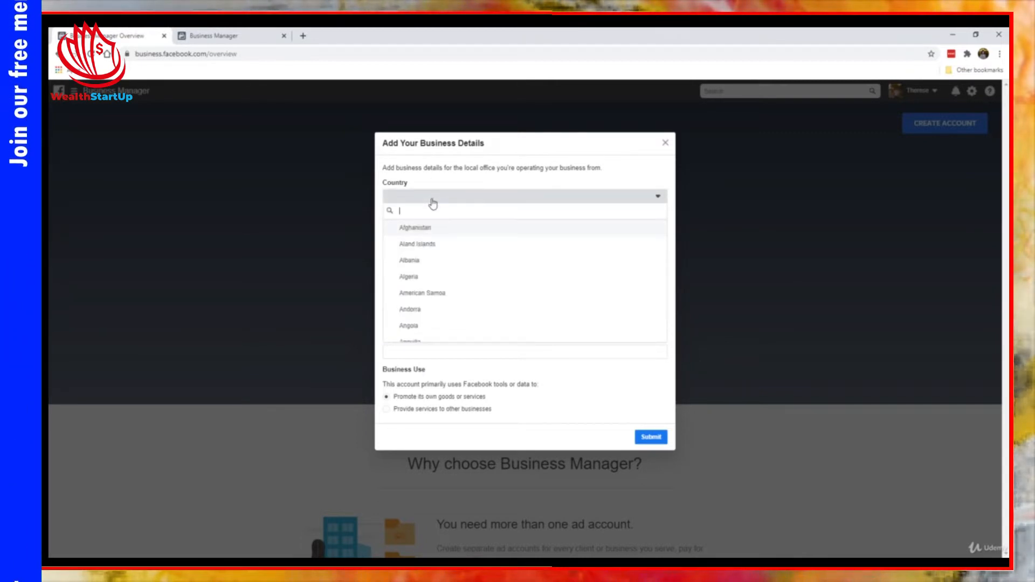
pyautogui.write('singapore')
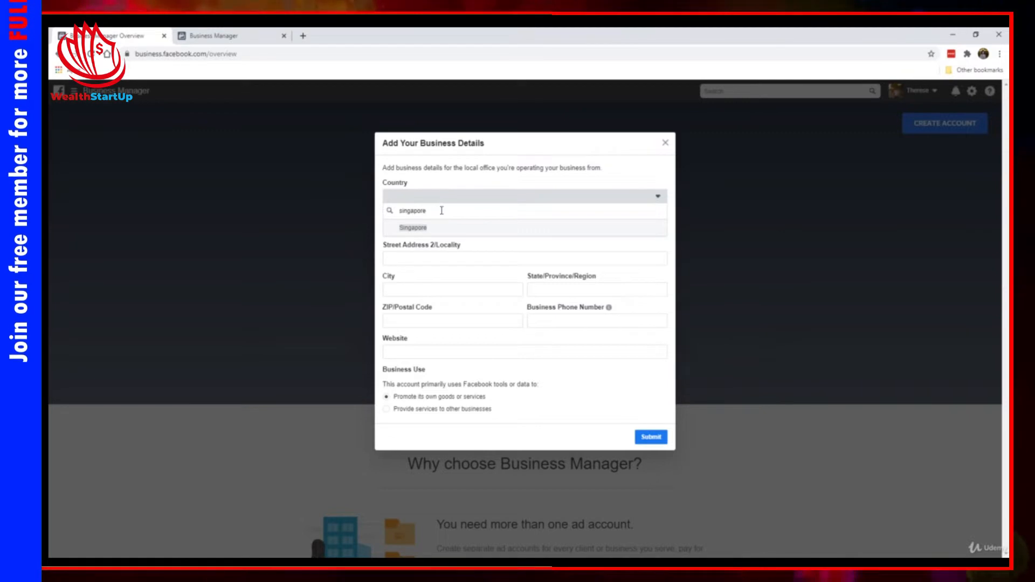
pyautogui.click(442, 227)
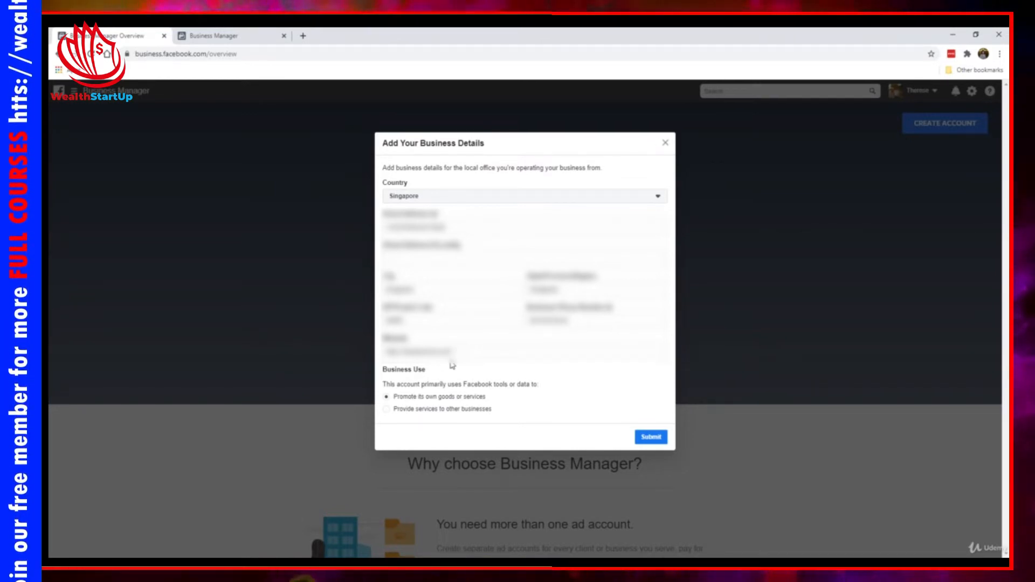
pyautogui.click(386, 400)
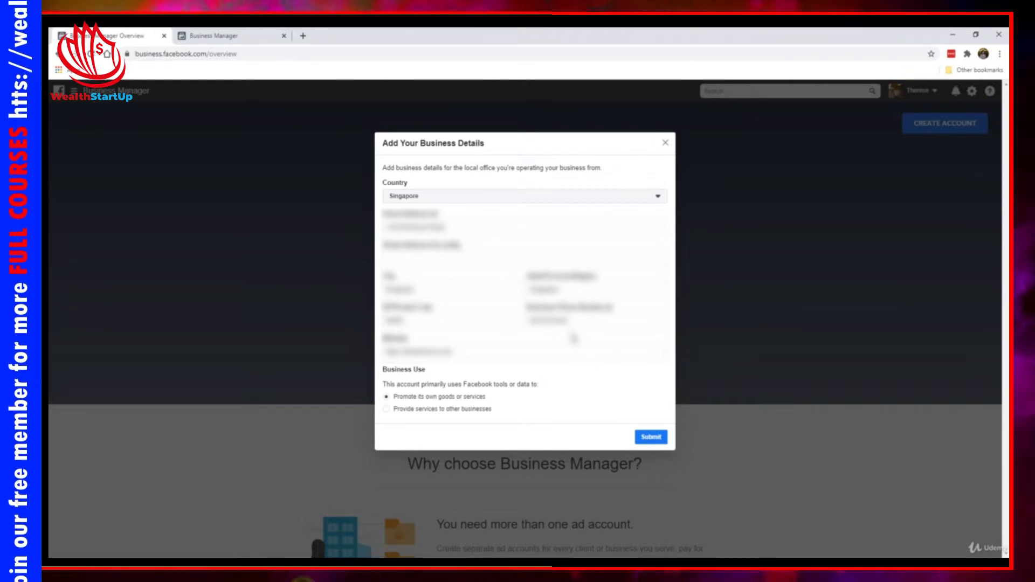
# Switch to the existing Business Manager account and open the Ad Accounts section of its business settings
pyautogui.click(226, 36)
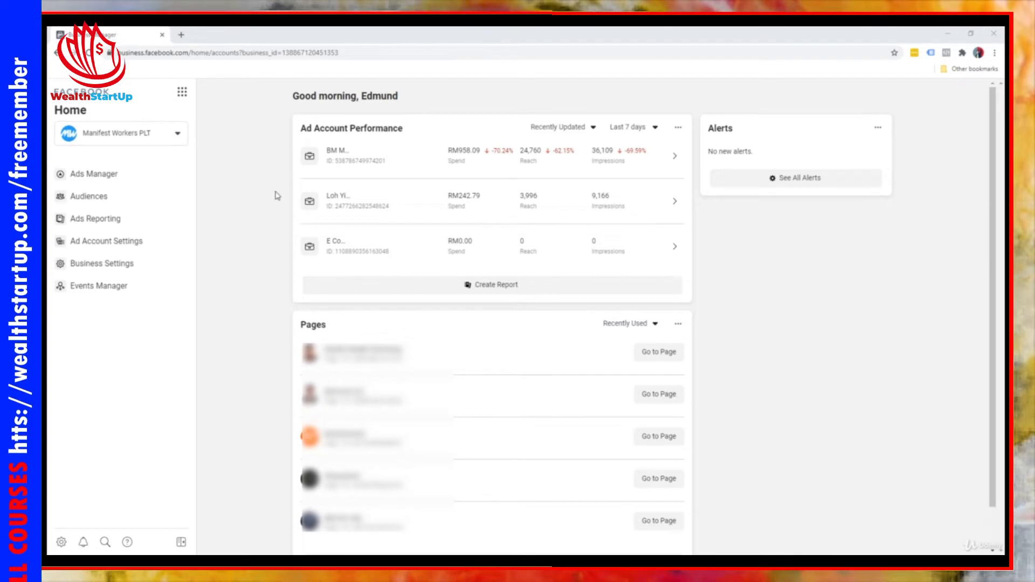
pyautogui.click(83, 270)
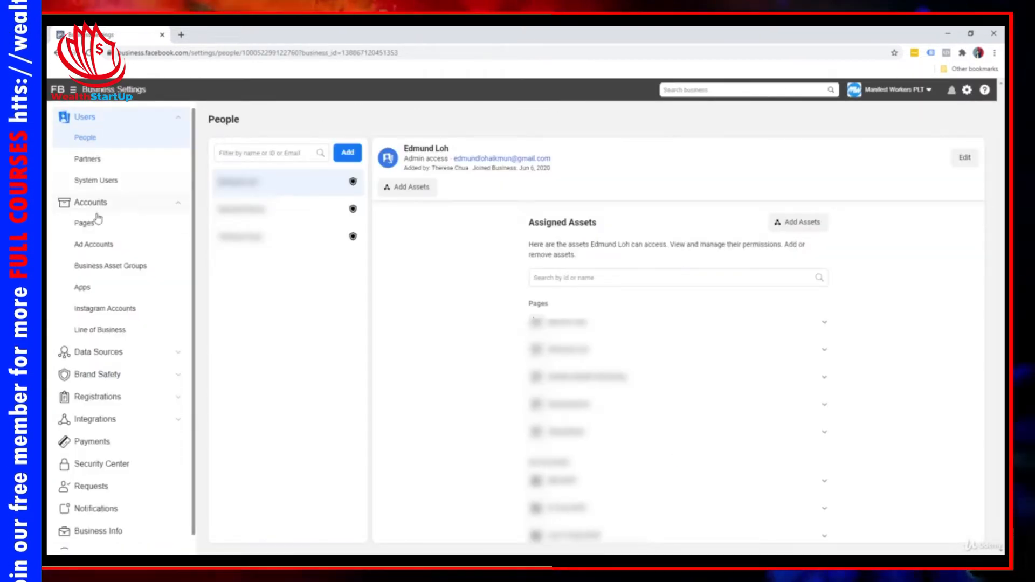
pyautogui.click(97, 245)
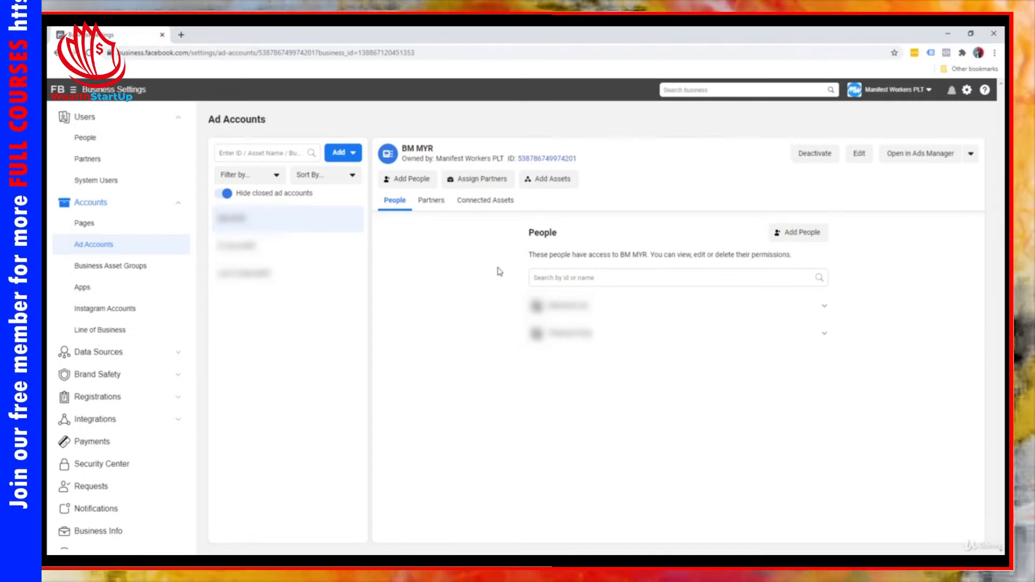
# Start creating a new ad account and name it "Product Name USD"
pyautogui.click(351, 152)
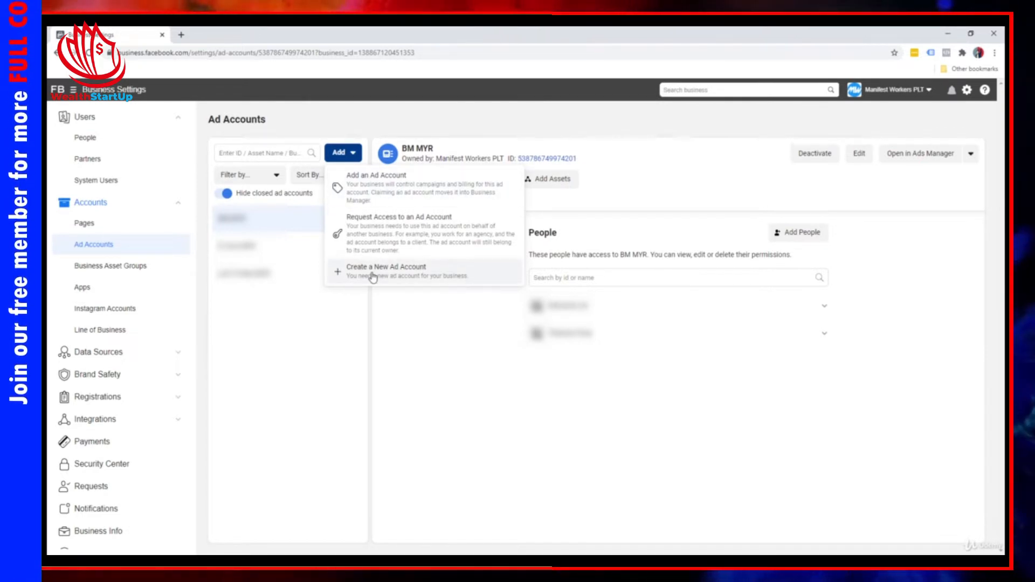
pyautogui.click(372, 277)
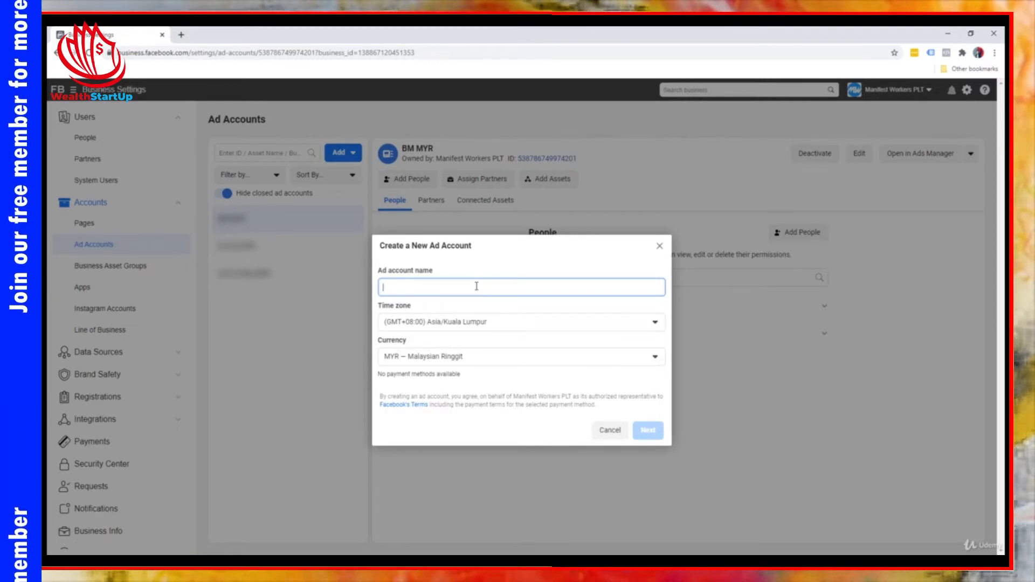
pyautogui.write('Product Name')
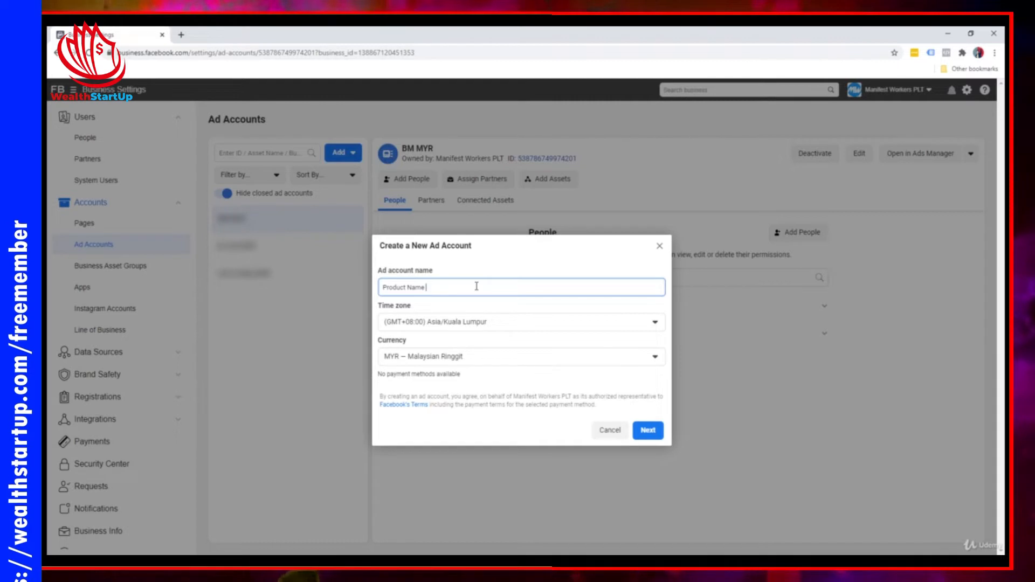
pyautogui.write('USD')
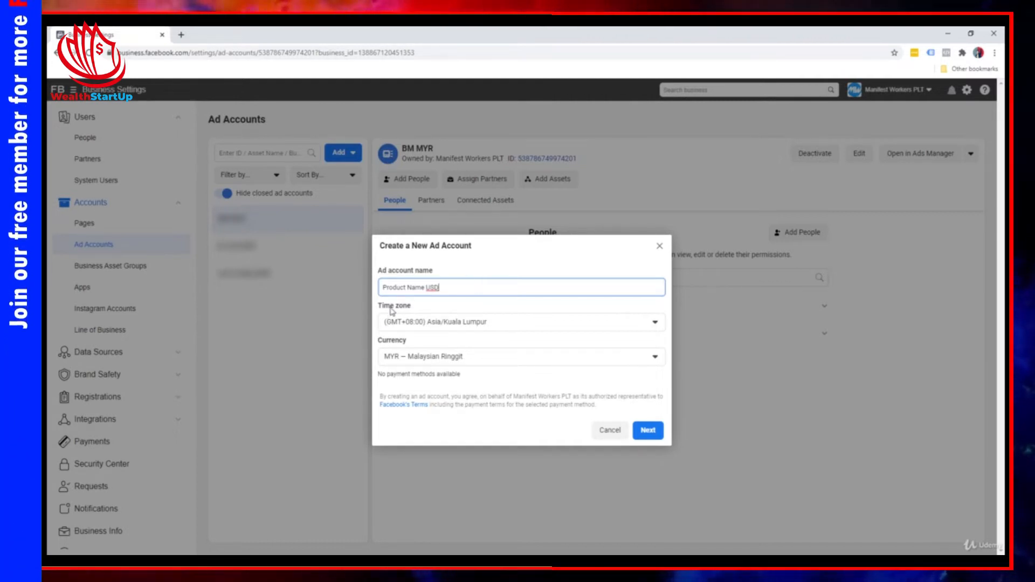
# Set the new ad account's time zone to (GMT-05:00) EST
pyautogui.click(421, 308)
pyautogui.click(433, 325)
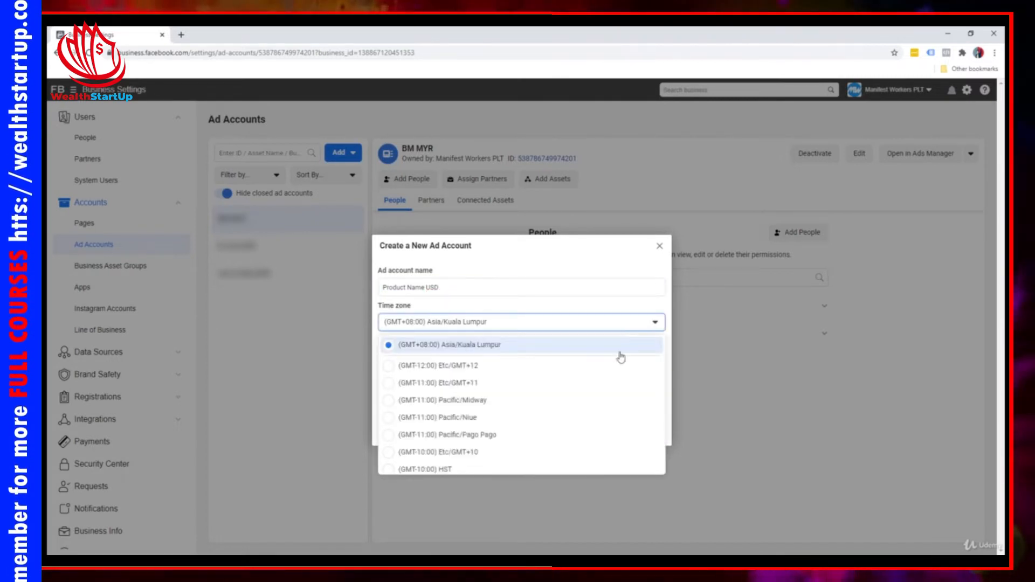
pyautogui.scroll(-9, 512, 409)
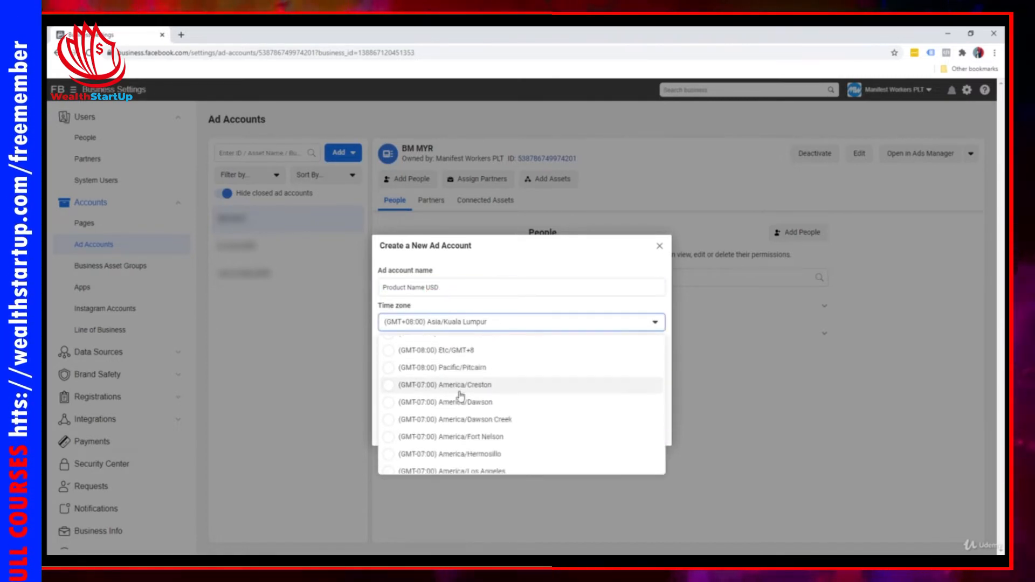
pyautogui.scroll(-8, 460, 396)
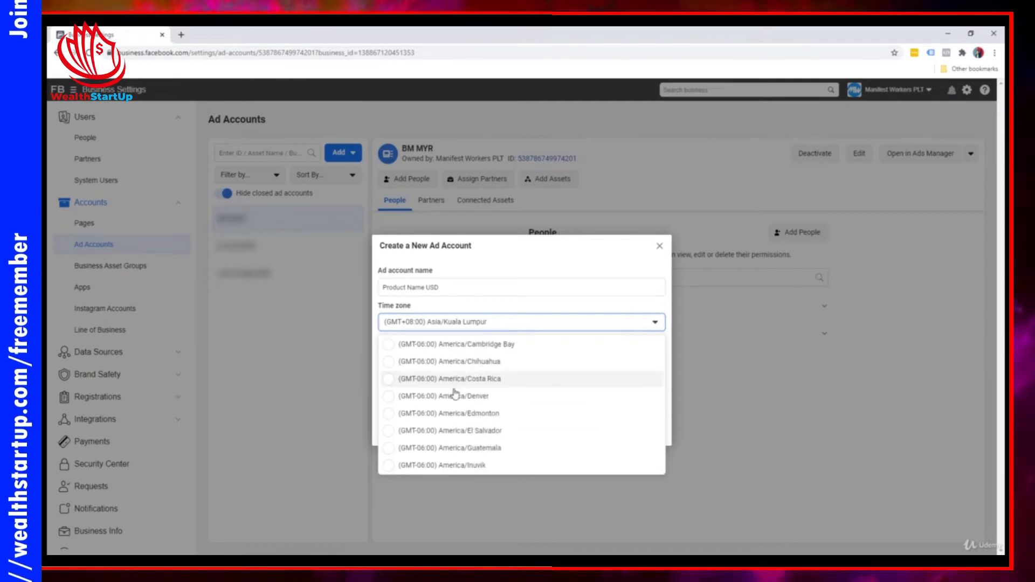
pyautogui.scroll(-8, 455, 394)
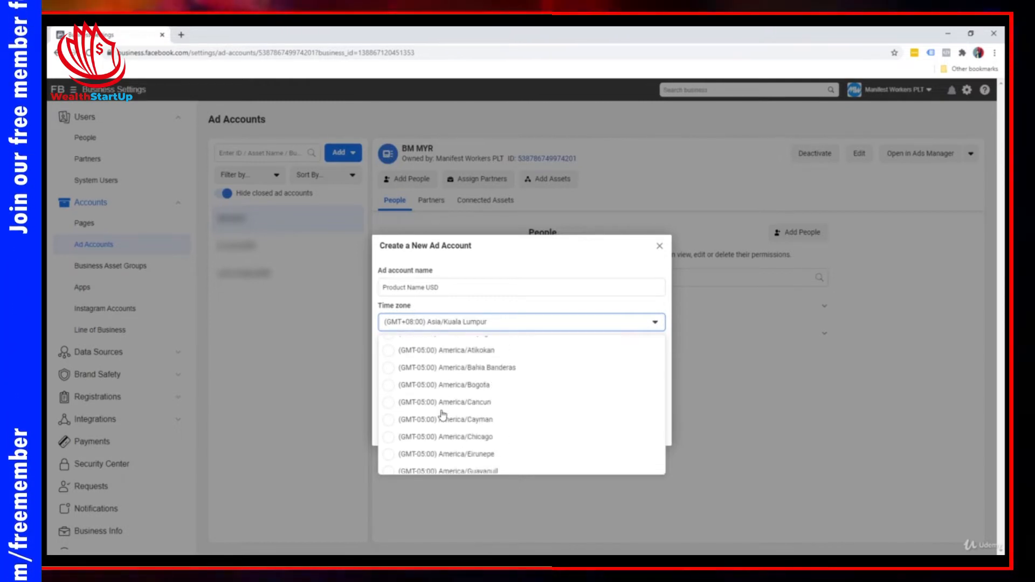
pyautogui.scroll(-3, 443, 414)
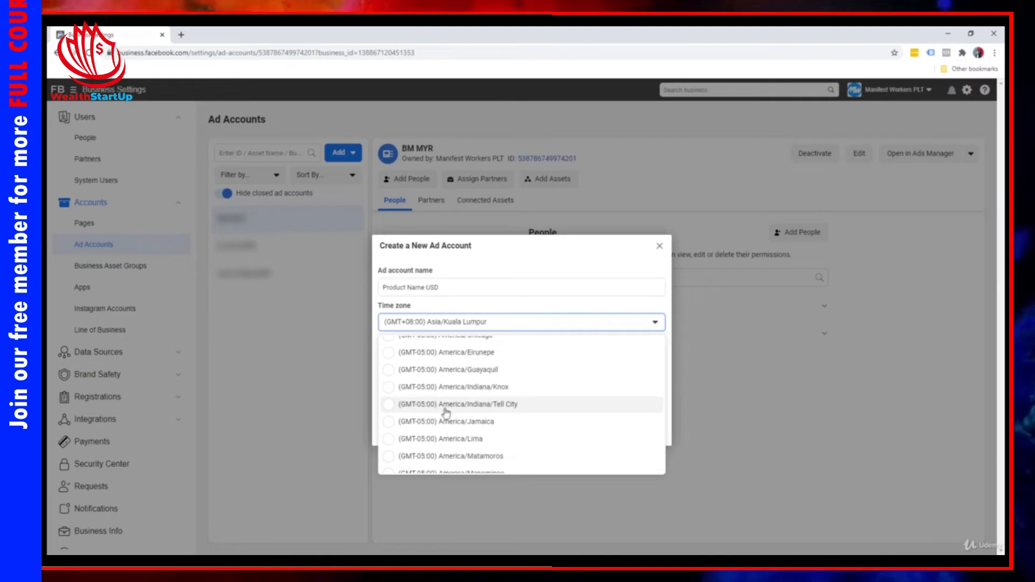
pyautogui.scroll(-3, 448, 417)
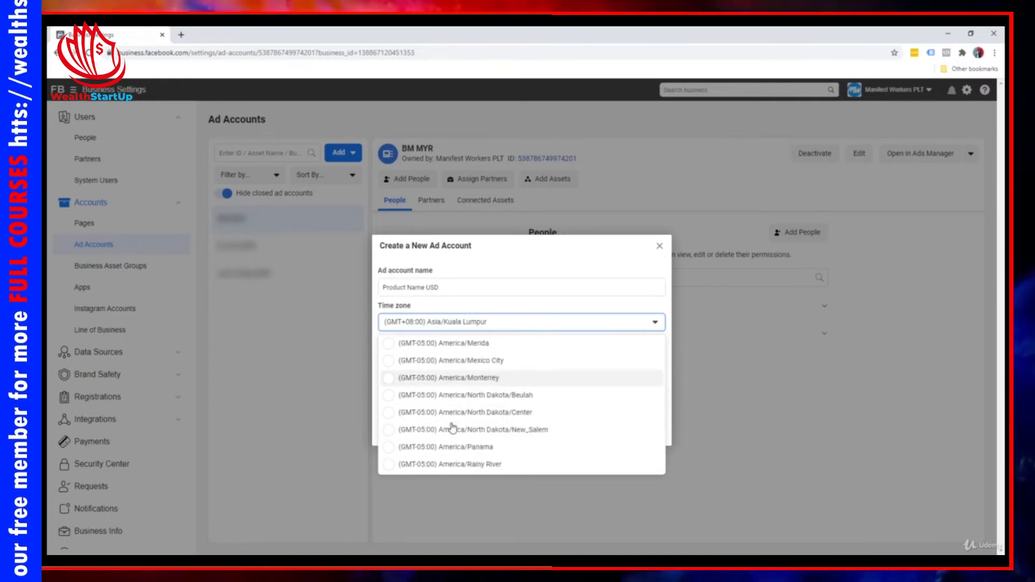
pyautogui.scroll(-4, 451, 428)
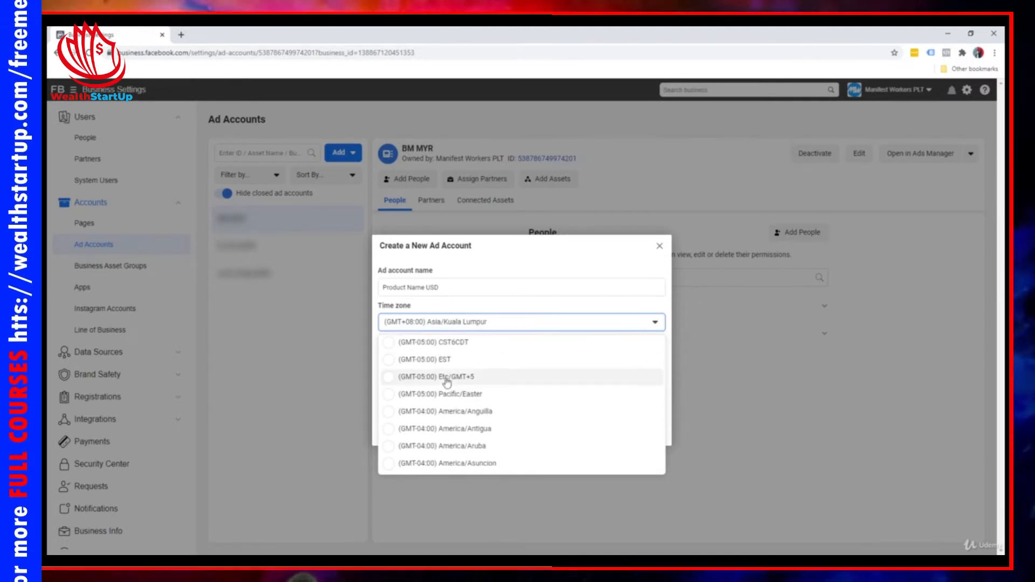
pyautogui.click(423, 359)
# Set the new ad account's currency to USD – US Dollars
pyautogui.click(397, 356)
pyautogui.scroll(-10, 458, 435)
pyautogui.scroll(-3, 458, 439)
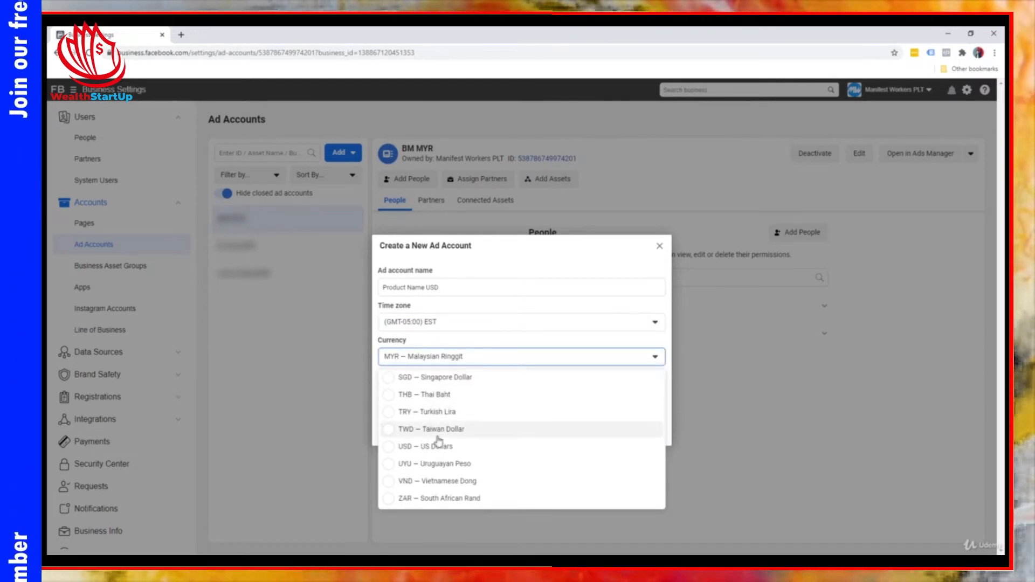
pyautogui.click(438, 446)
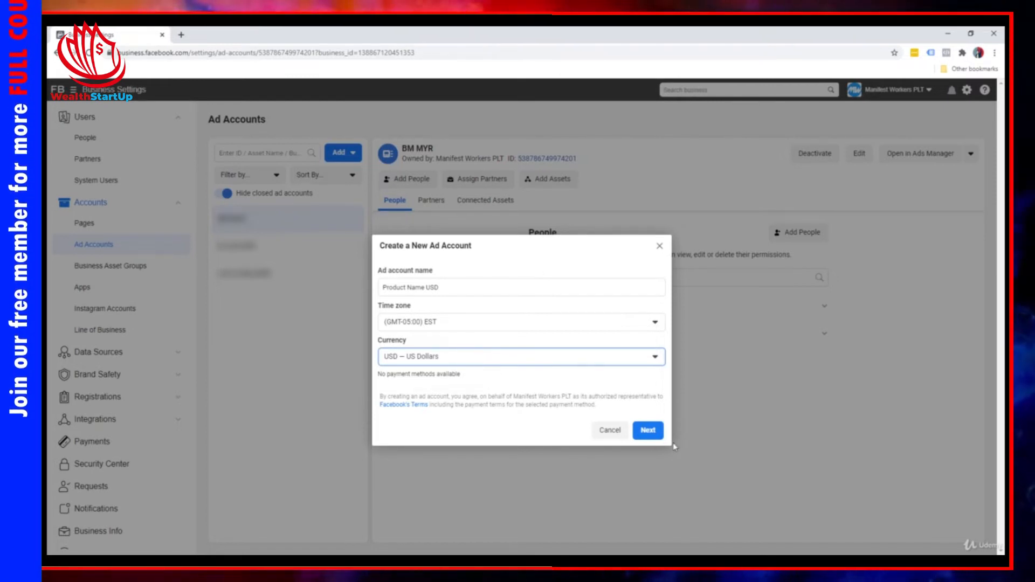
# Continue with the new ad account and assign it to My business (Manifest Workers PLT)
pyautogui.click(647, 431)
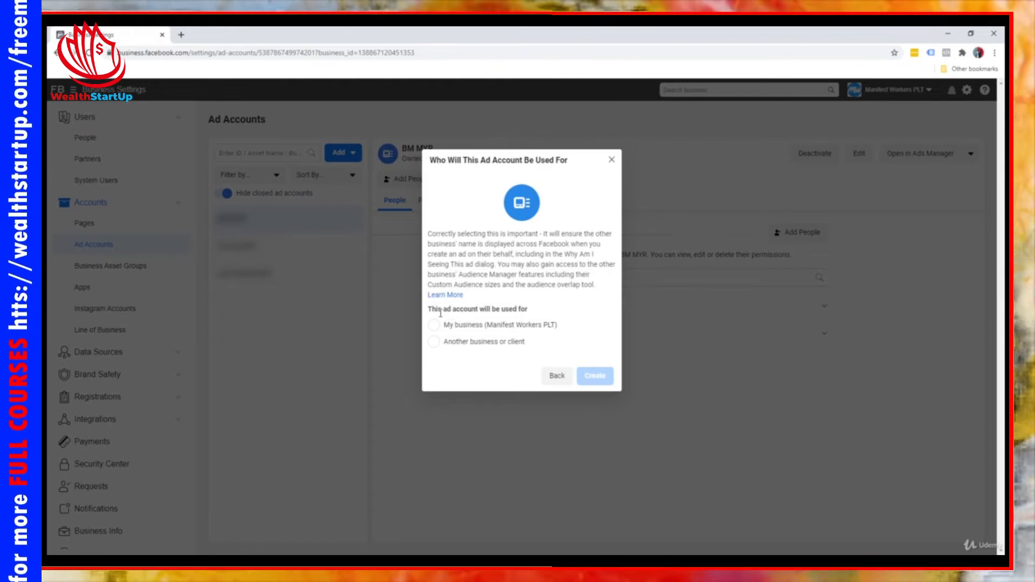
pyautogui.click(487, 342)
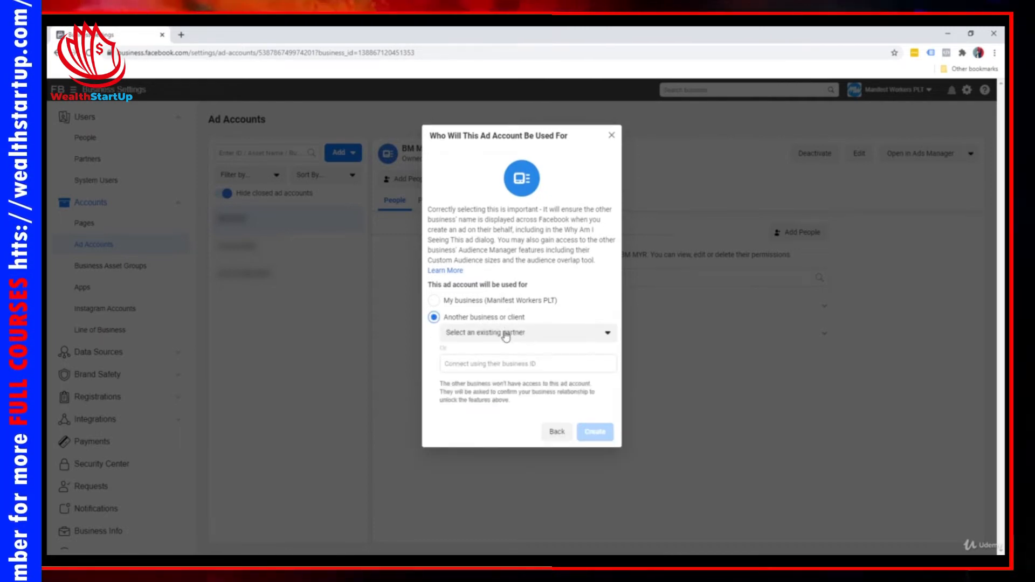
pyautogui.click(502, 332)
pyautogui.click(506, 317)
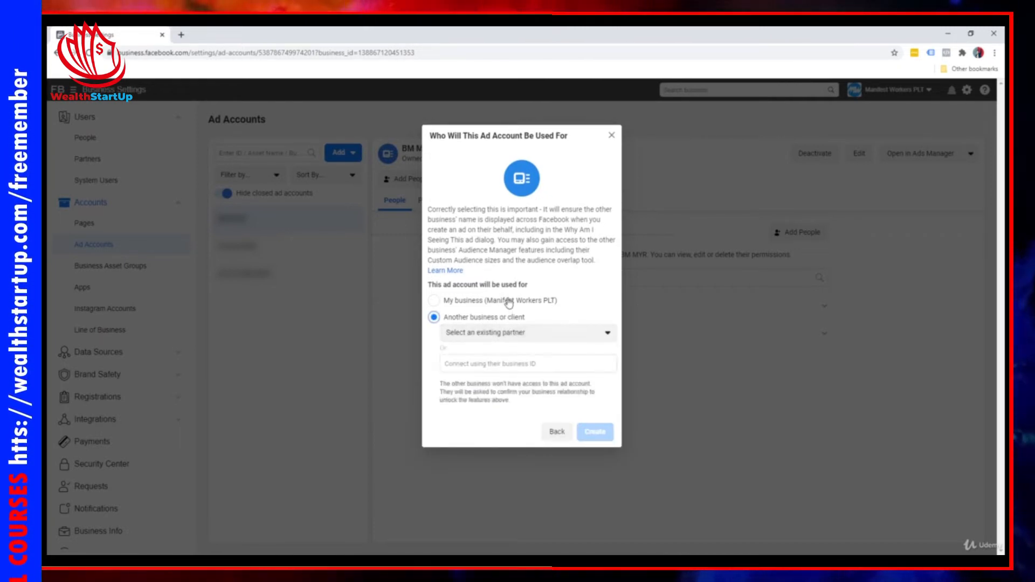
pyautogui.click(509, 302)
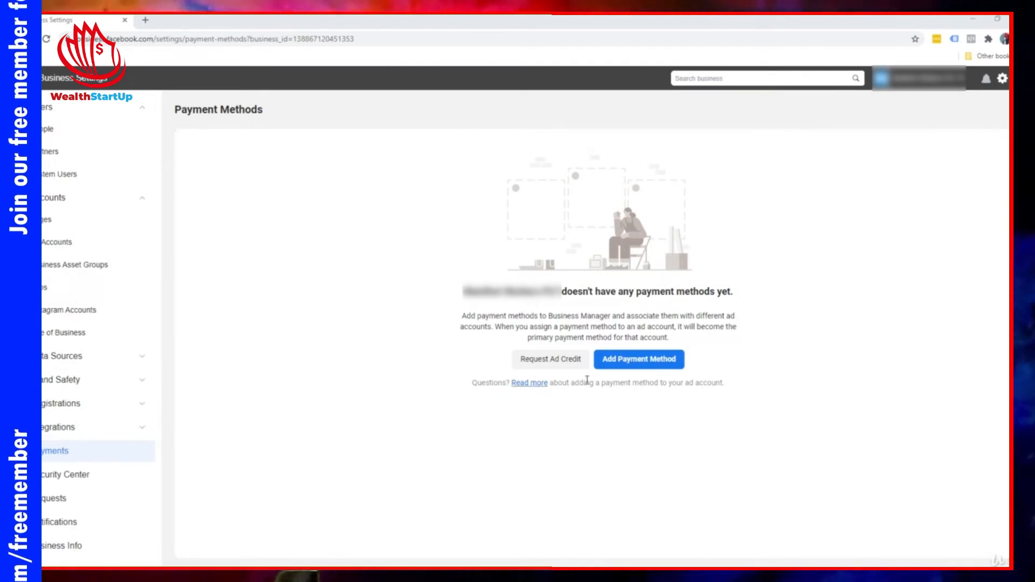
# Start adding a payment method to the business
pyautogui.click(638, 359)
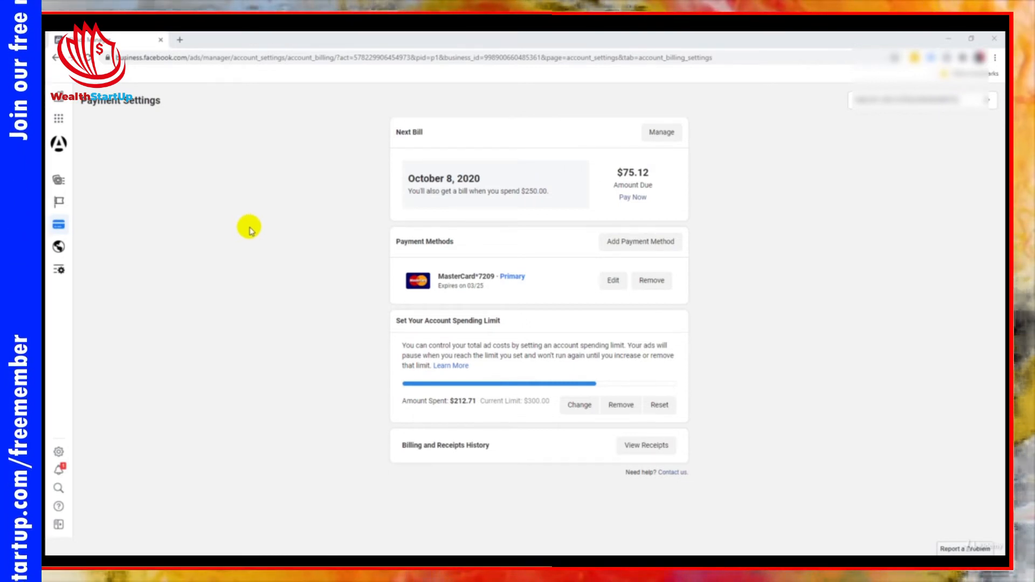
# Open the billing page of the AMLOH USD ad account and go to its payment settings
pyautogui.click(60, 121)
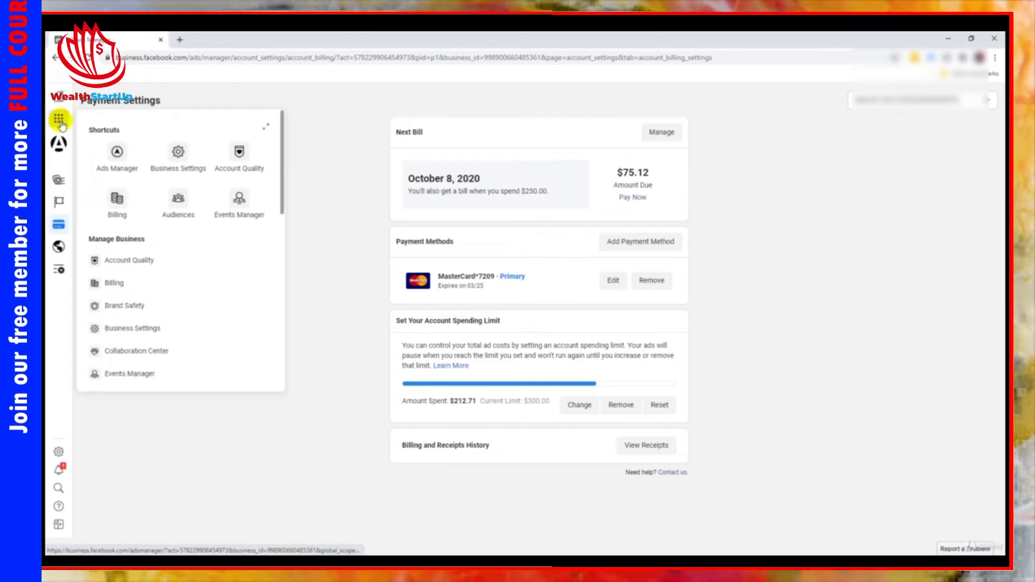
pyautogui.click(123, 202)
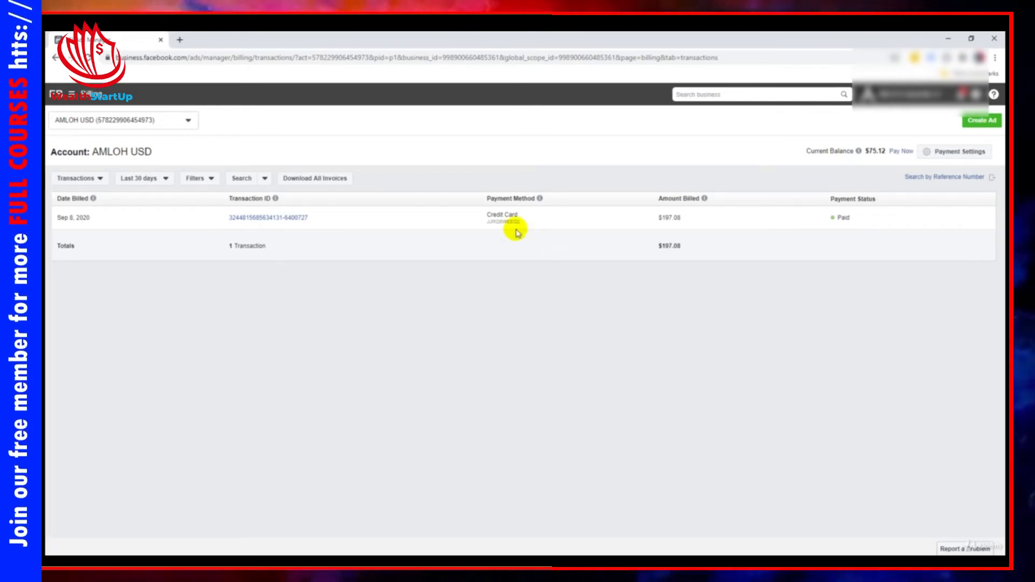
pyautogui.click(961, 158)
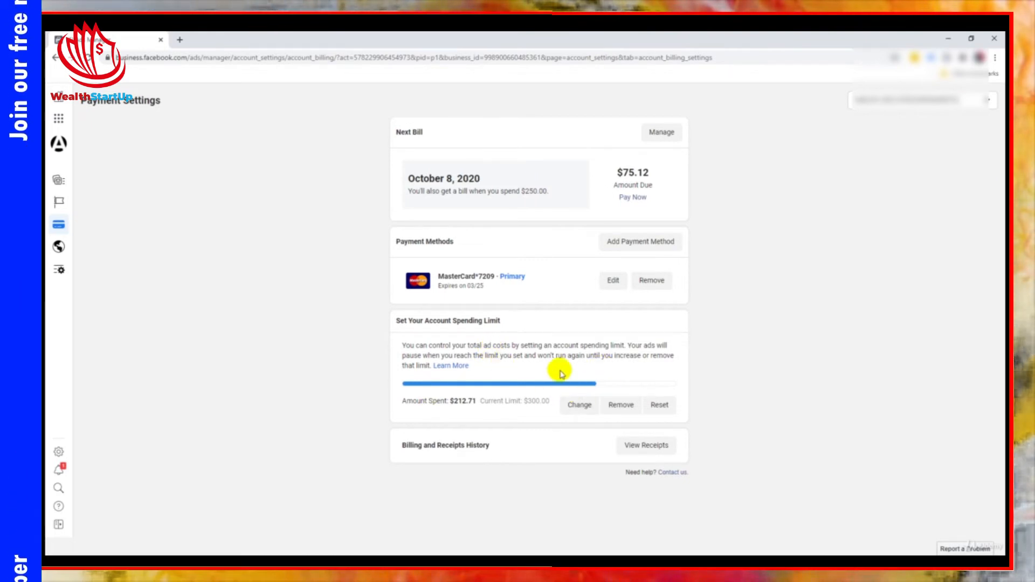
# Set the account spending limit to 300 USD and reset the amount spent
pyautogui.click(585, 410)
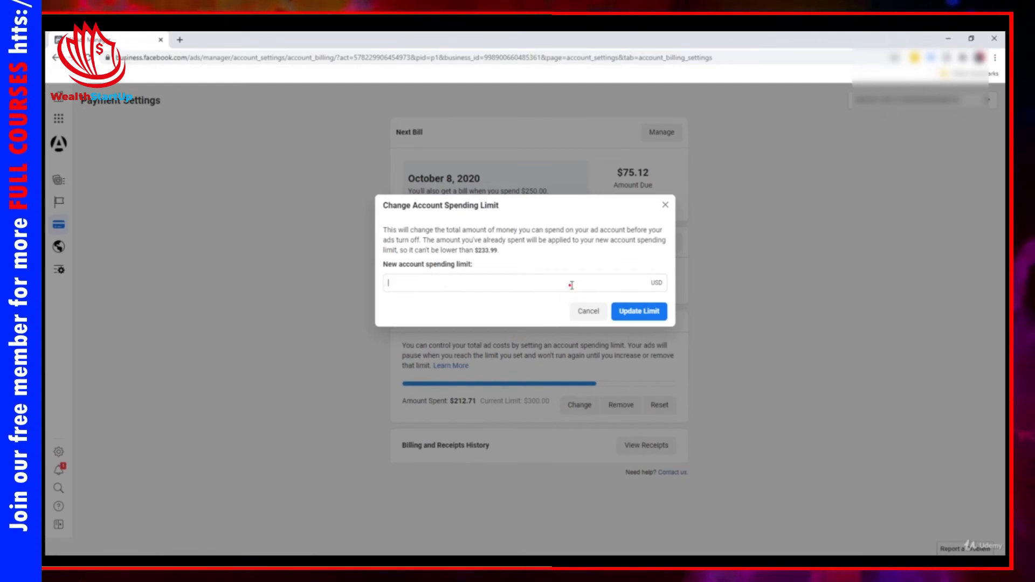
pyautogui.click(571, 285)
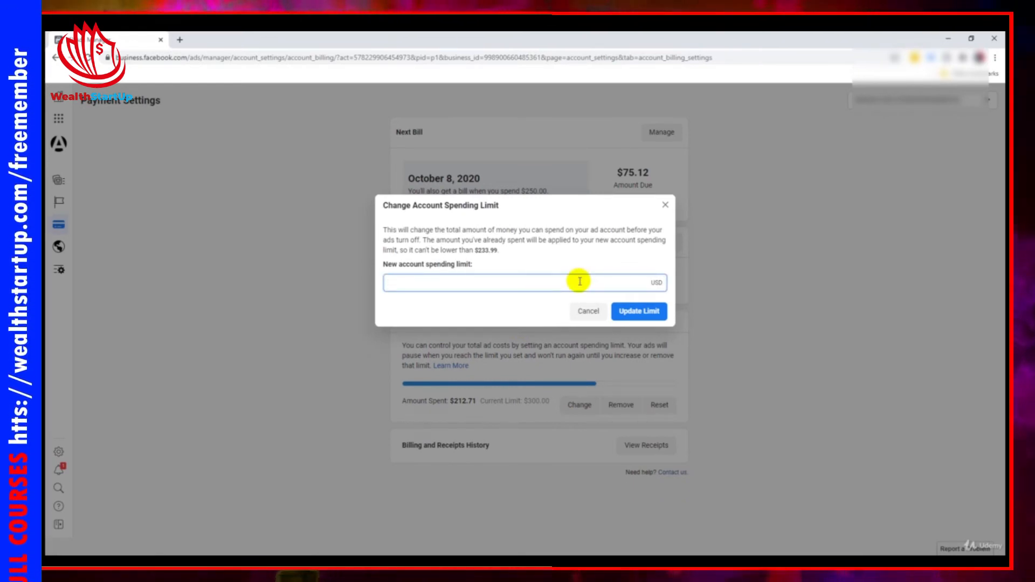
pyautogui.write('300')
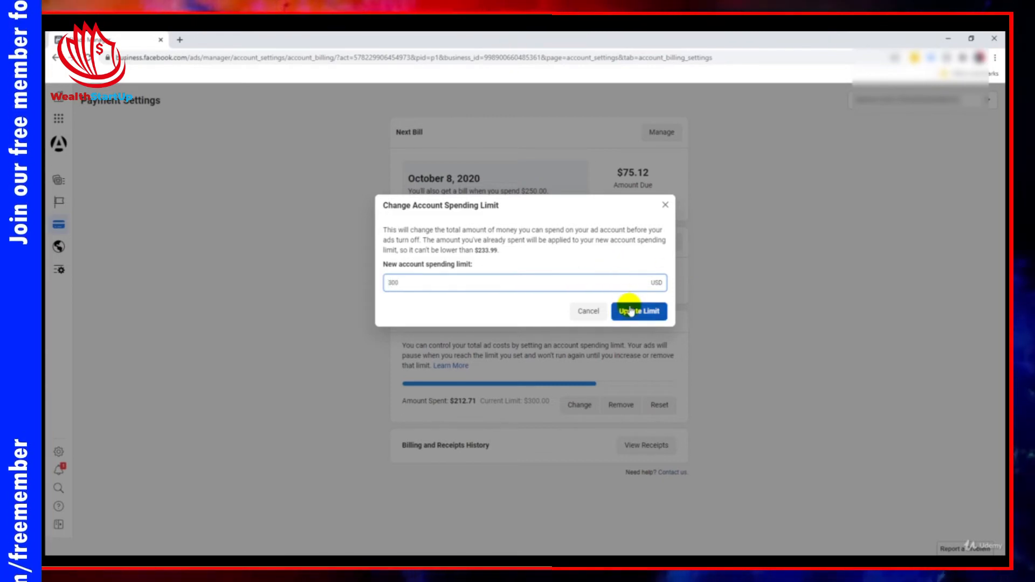
pyautogui.click(630, 312)
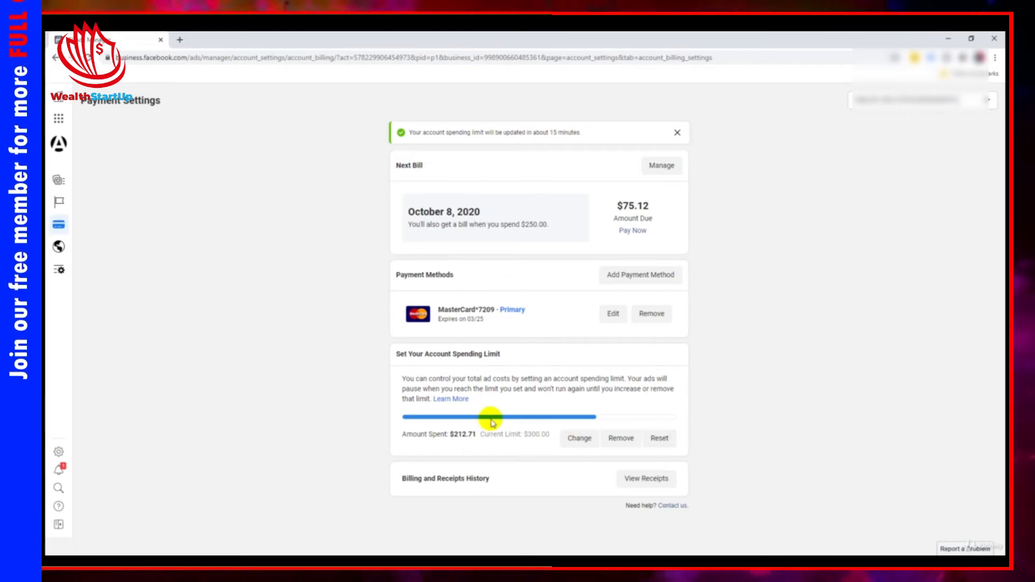
pyautogui.click(659, 438)
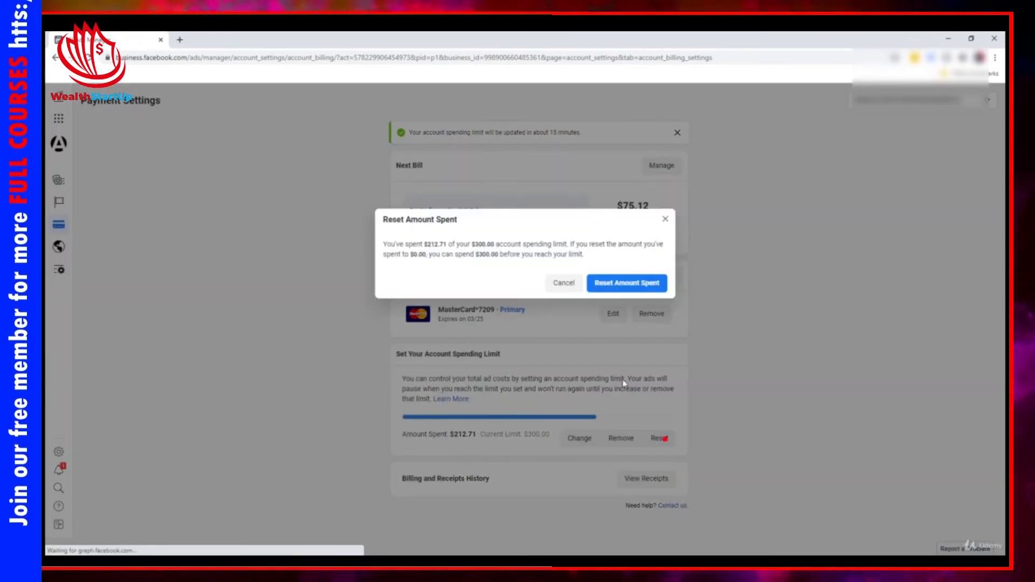
pyautogui.click(608, 284)
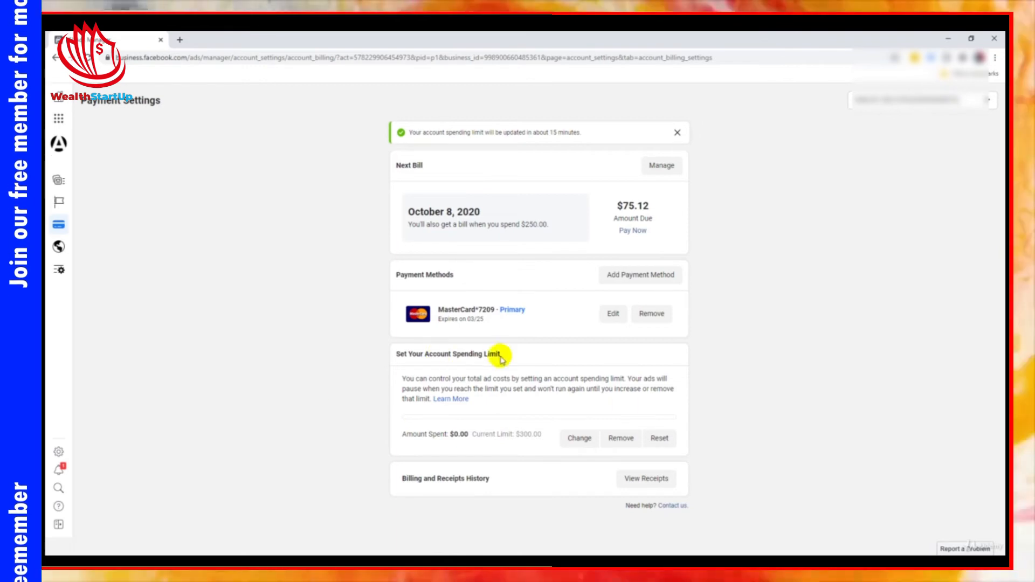
# Set the account spending limit to 500 USD
pyautogui.click(579, 439)
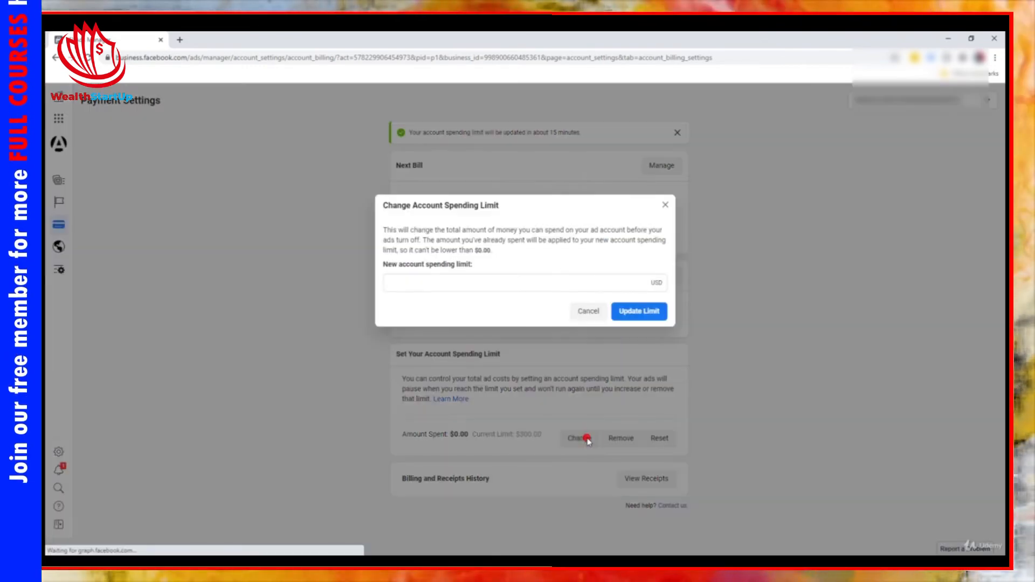
pyautogui.click(600, 284)
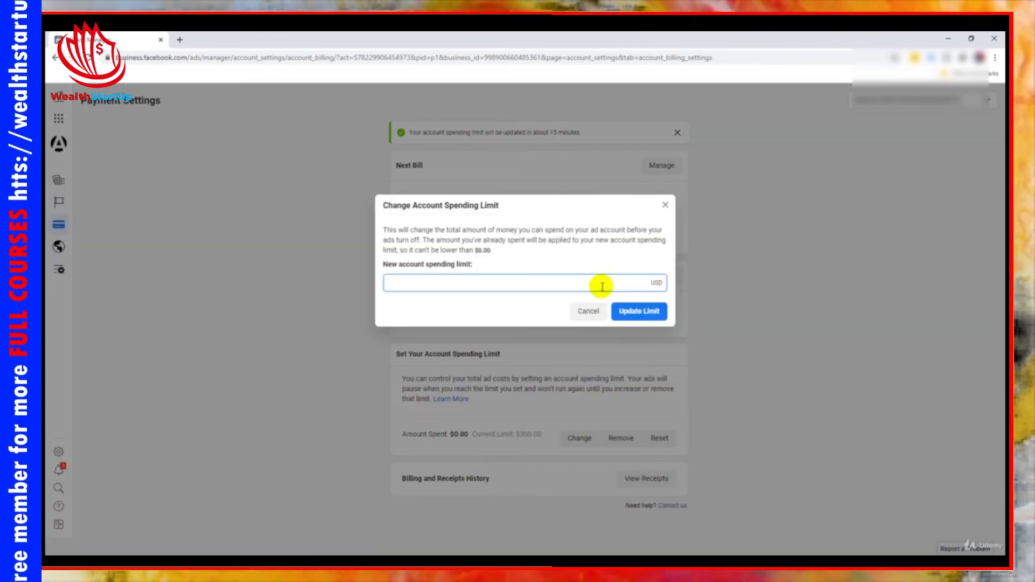
pyautogui.write('5.00')
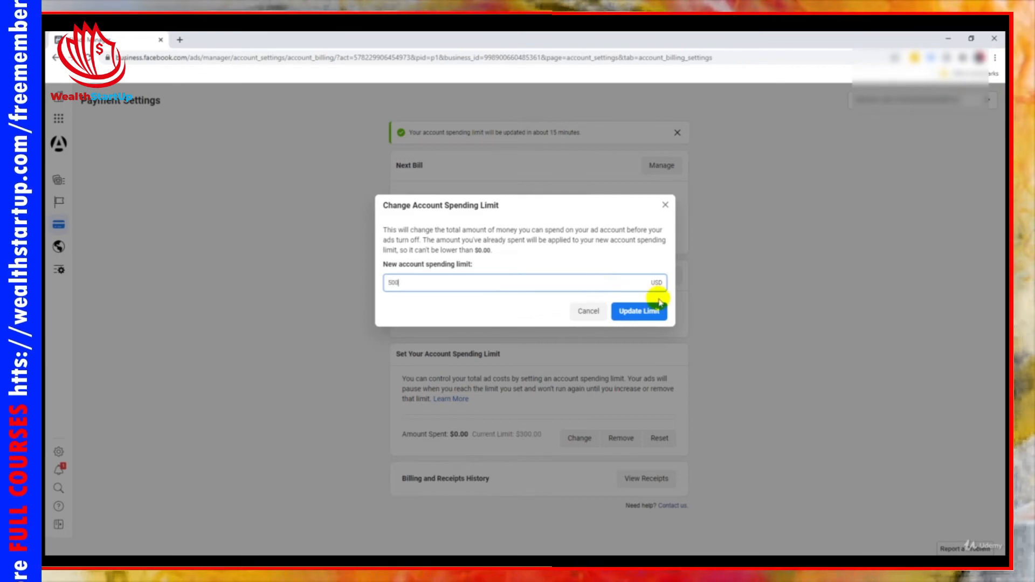
pyautogui.click(659, 312)
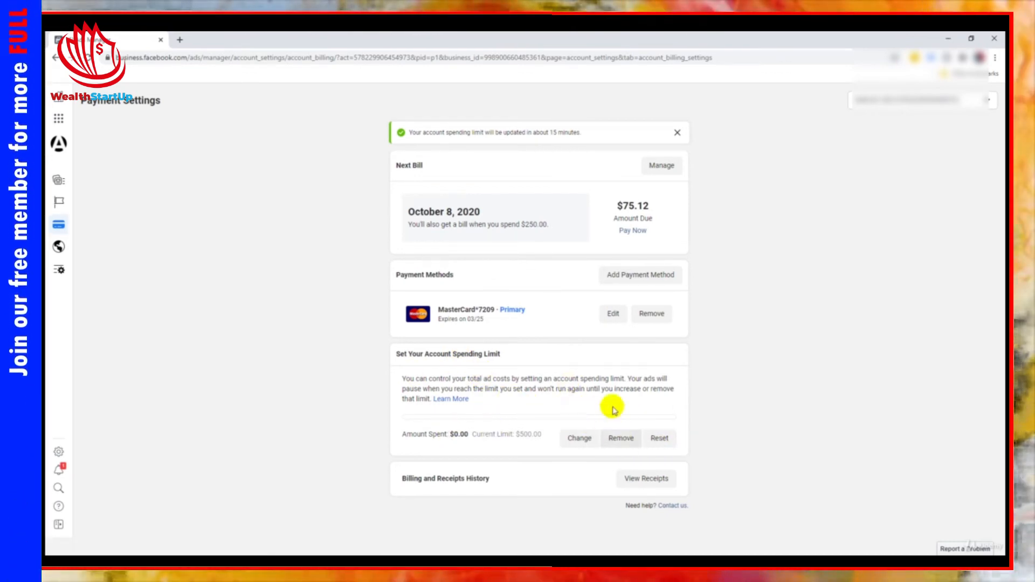
# Remove the account spending limit and set a new one of 300 USD
pyautogui.click(619, 439)
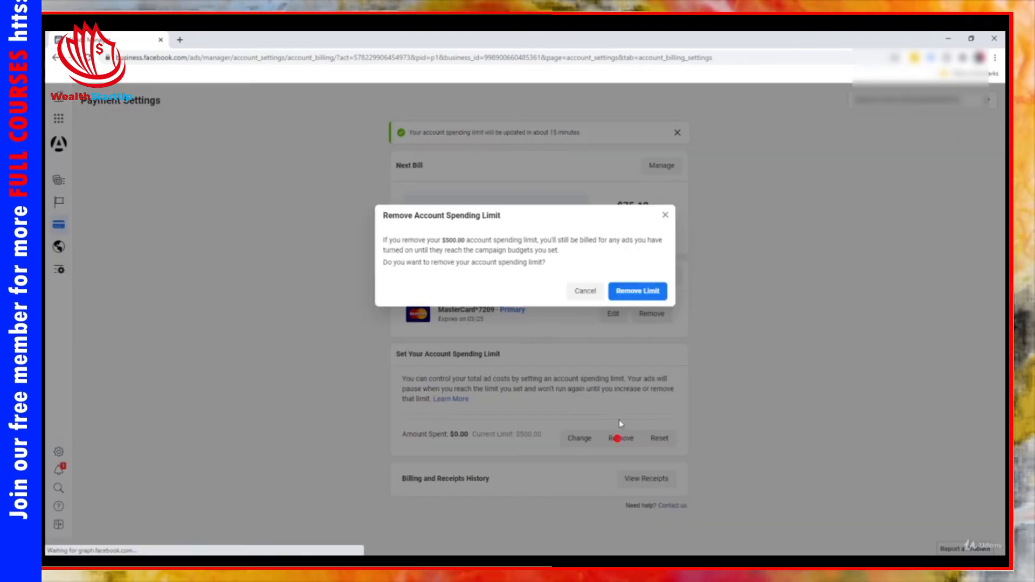
pyautogui.click(632, 289)
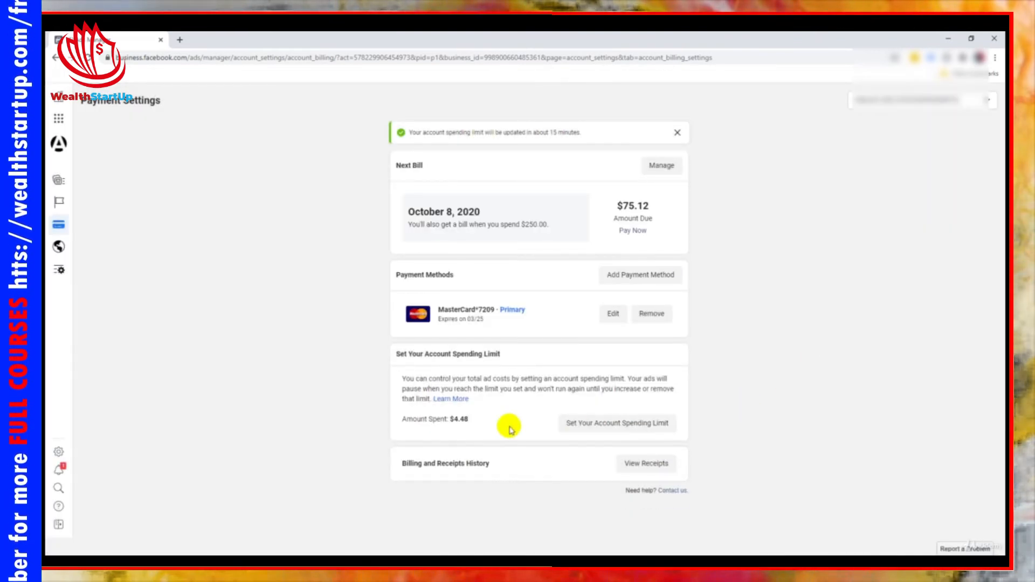
pyautogui.click(636, 423)
pyautogui.click(553, 276)
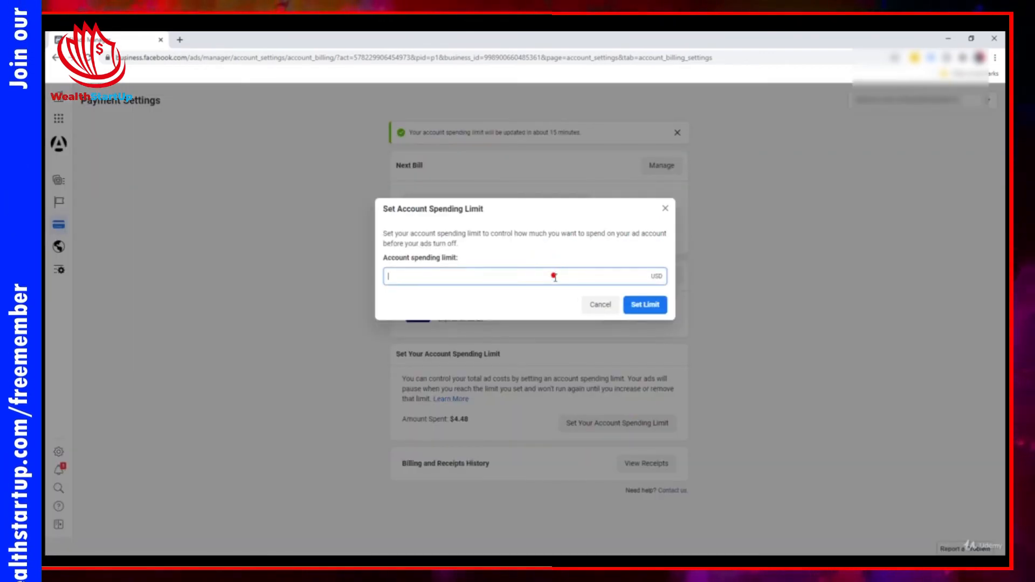
pyautogui.write('3.00')
pyautogui.click(644, 304)
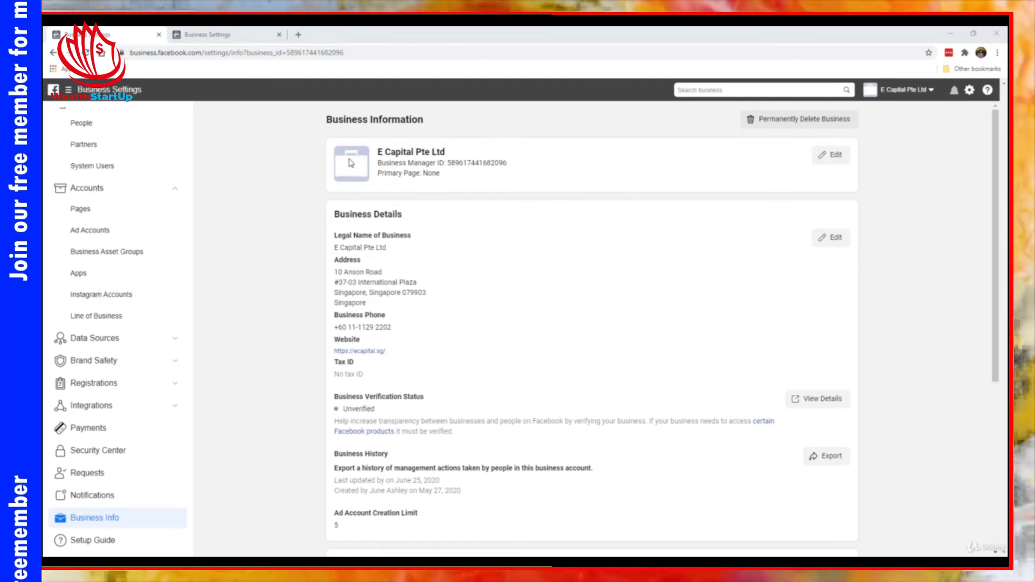
# Edit the E Capital Pte Ltd business and upload the JPG file 11080d2fca0…dc2973.jpg as its Business Manager picture
pyautogui.click(832, 155)
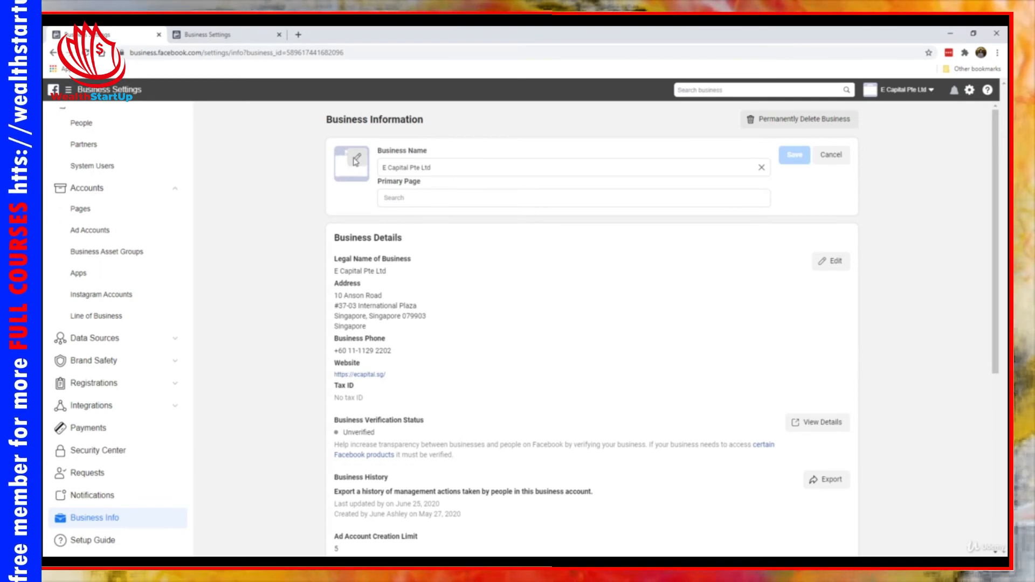
pyautogui.click(356, 159)
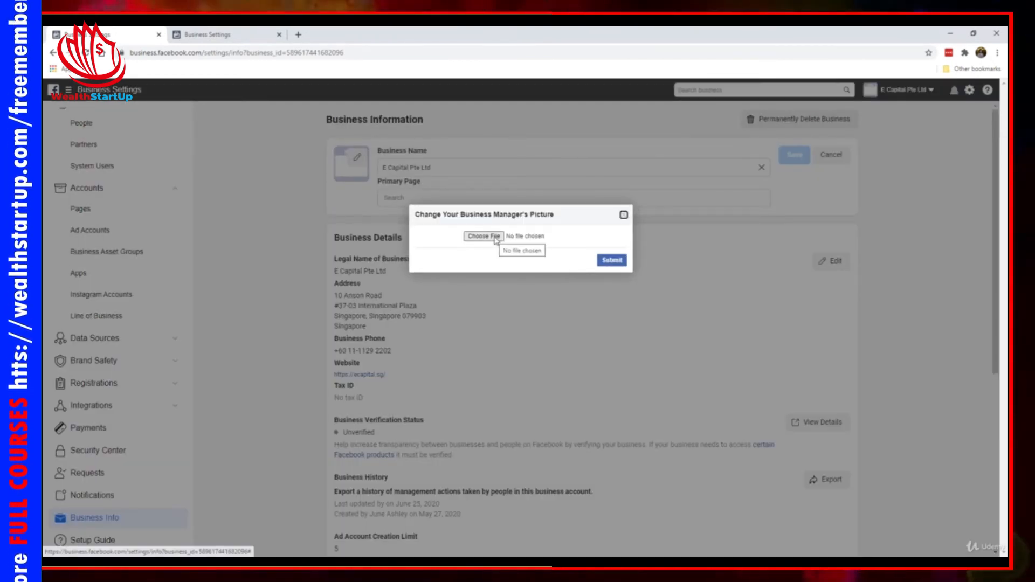
pyautogui.click(495, 238)
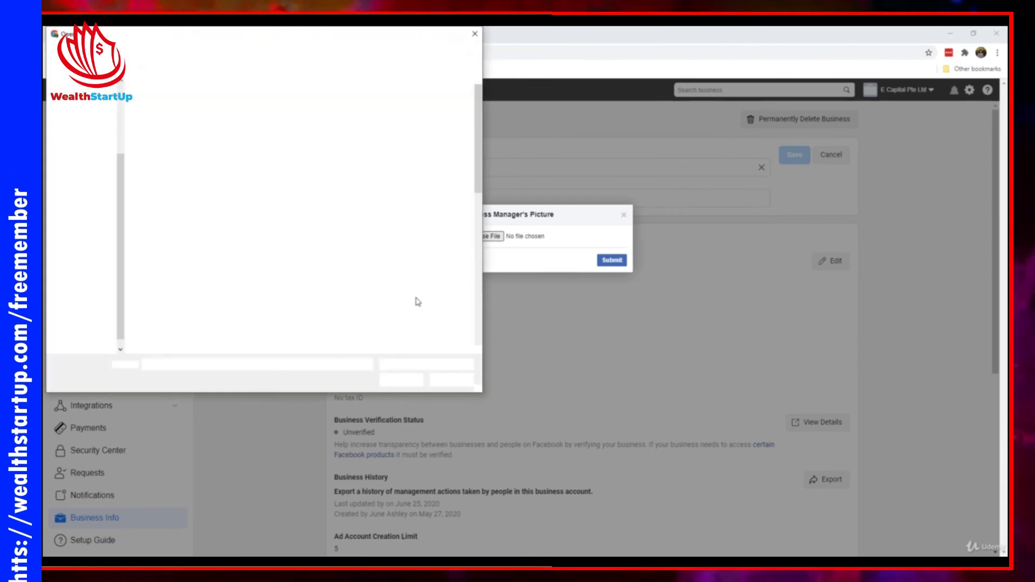
pyautogui.click(423, 302)
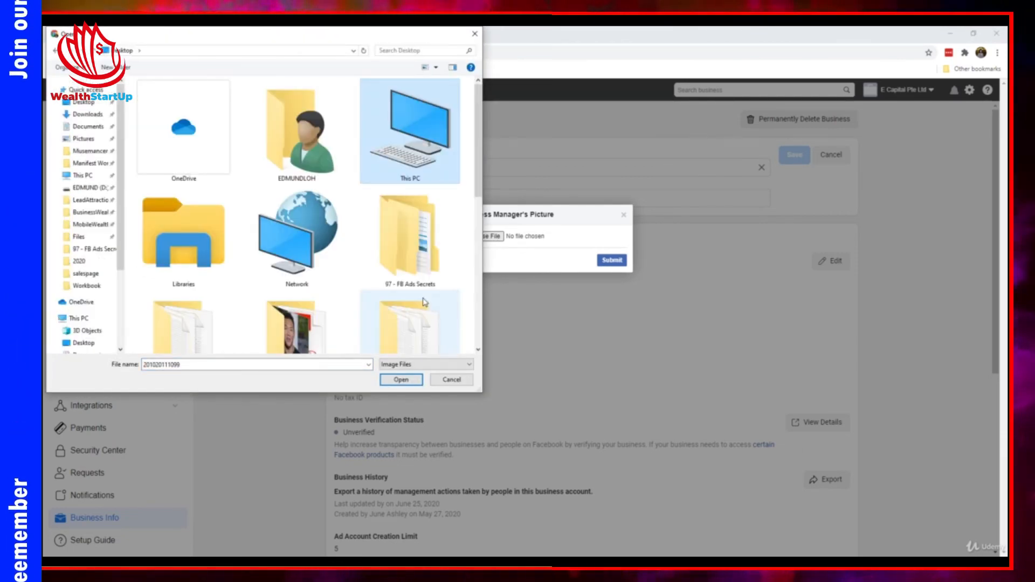
pyautogui.scroll(-5, 424, 302)
pyautogui.doubleClick(295, 194)
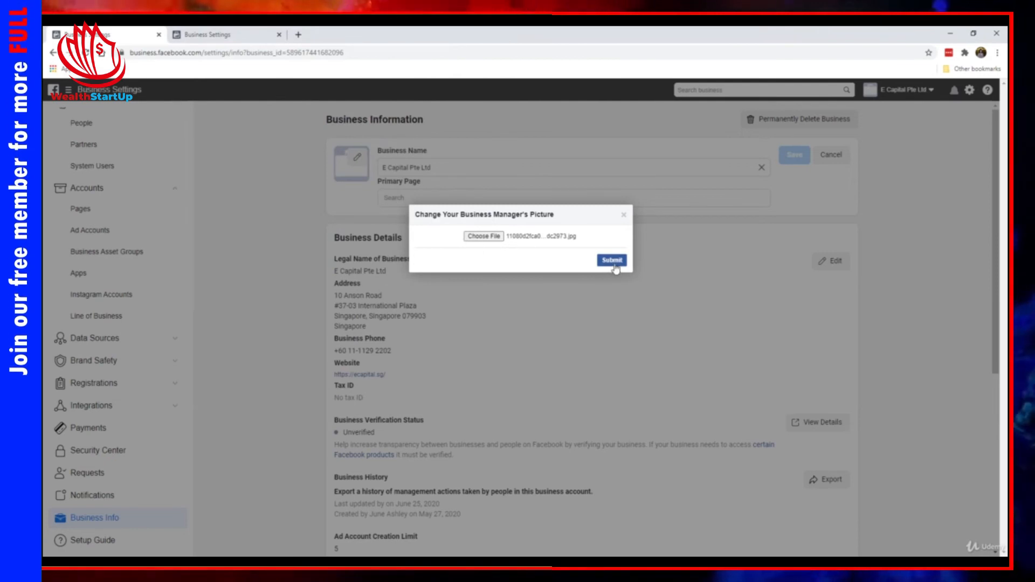
pyautogui.click(615, 263)
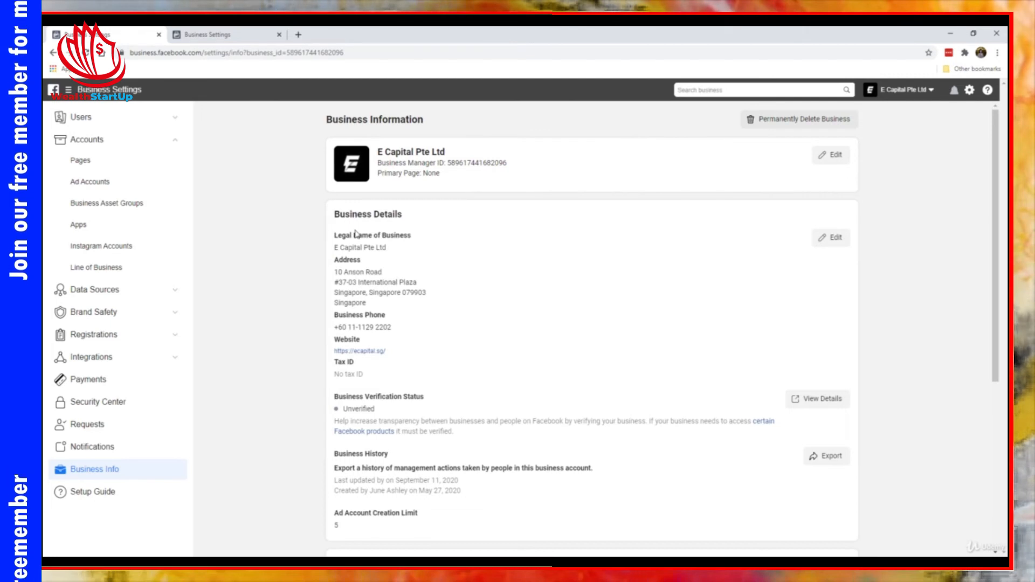
# Examine the editable business details and the rest of the business information without changing anything
pyautogui.click(840, 249)
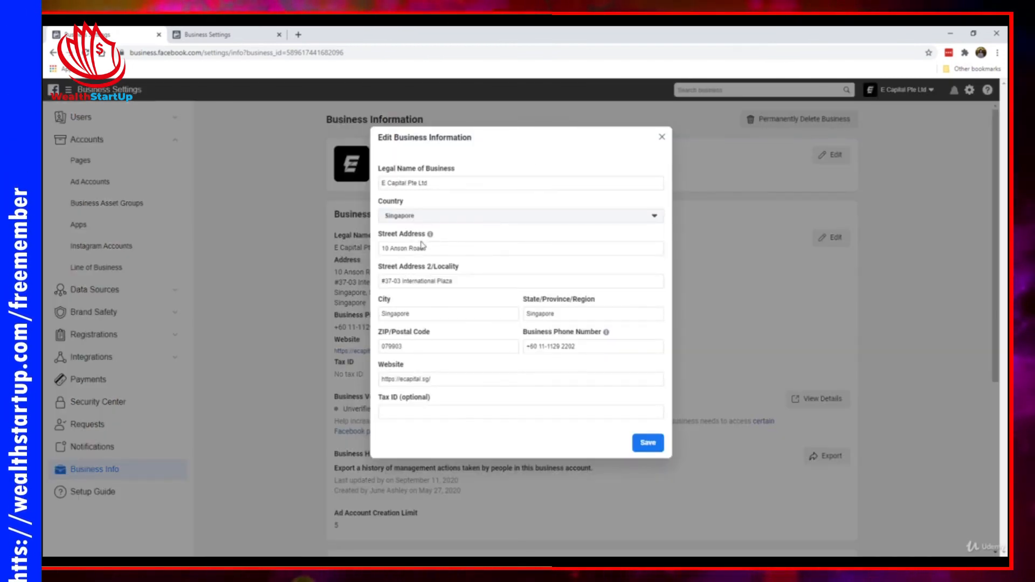
pyautogui.click(661, 137)
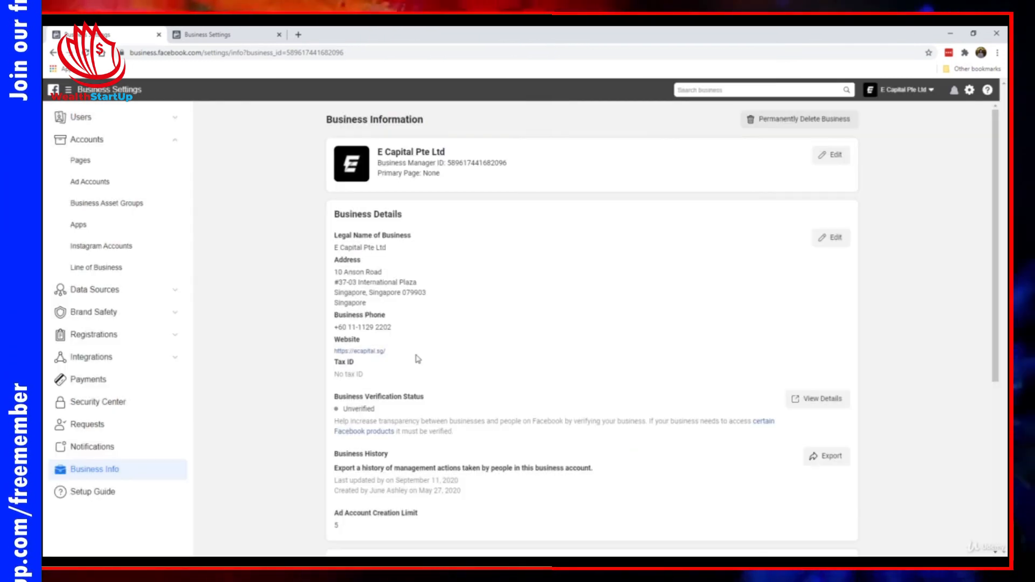
pyautogui.scroll(-1, 416, 371)
pyautogui.scroll(1, 416, 371)
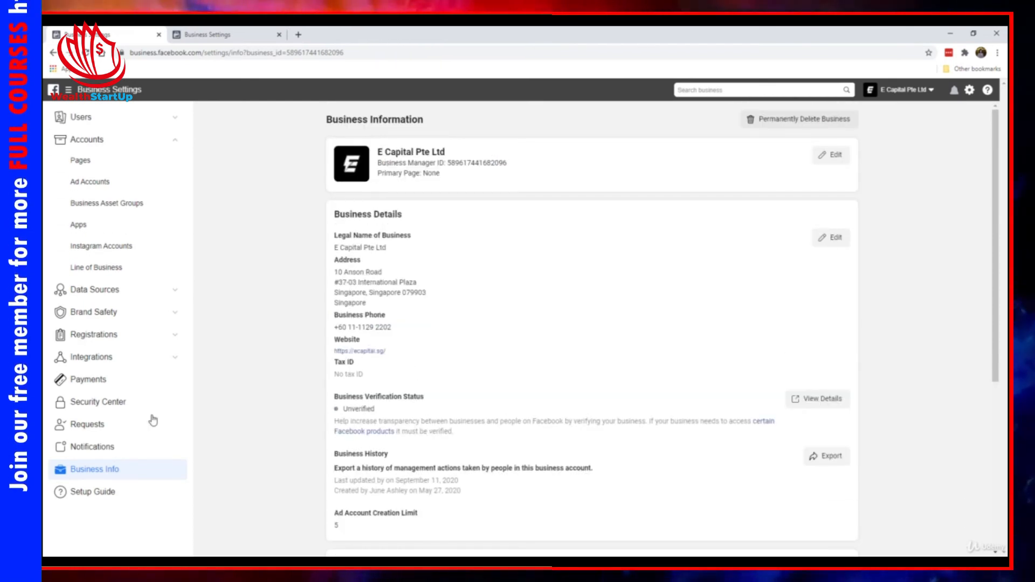
# Open the business's notification settings and review the Business Manager and email options for each update type
pyautogui.click(100, 451)
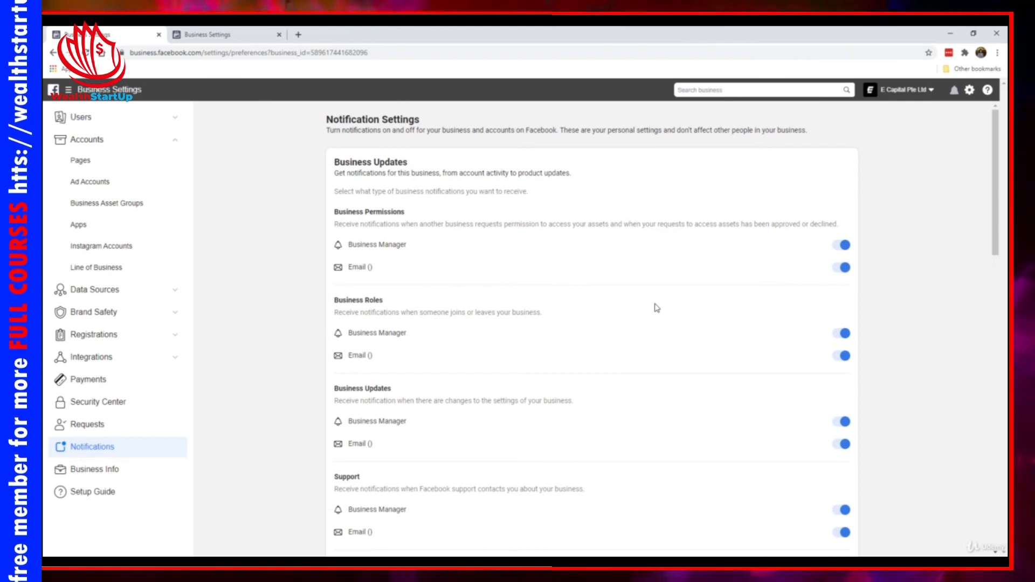
pyautogui.scroll(-1, 609, 298)
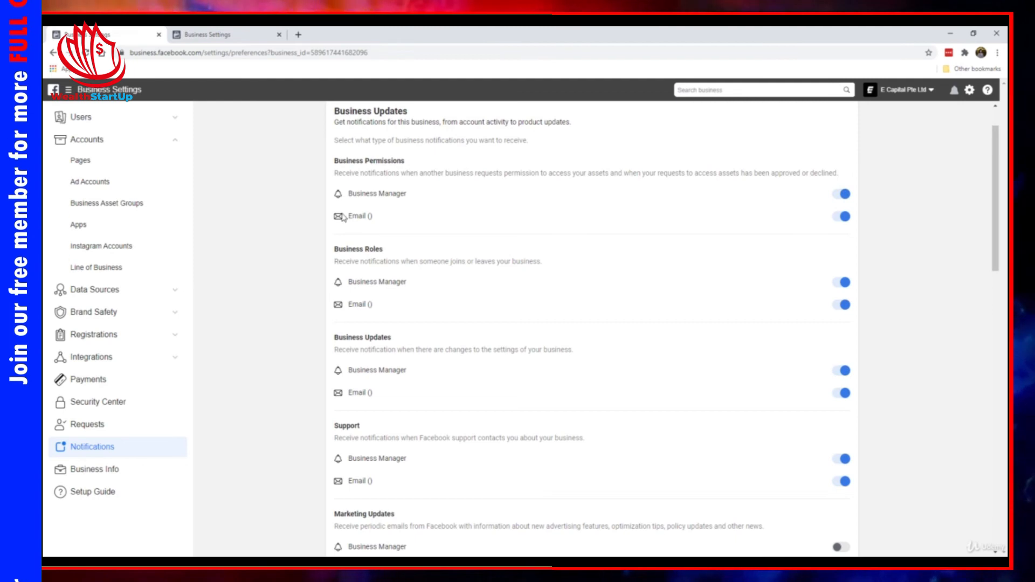
pyautogui.scroll(1, 656, 260)
pyautogui.scroll(-4, 656, 260)
pyautogui.scroll(2, 656, 261)
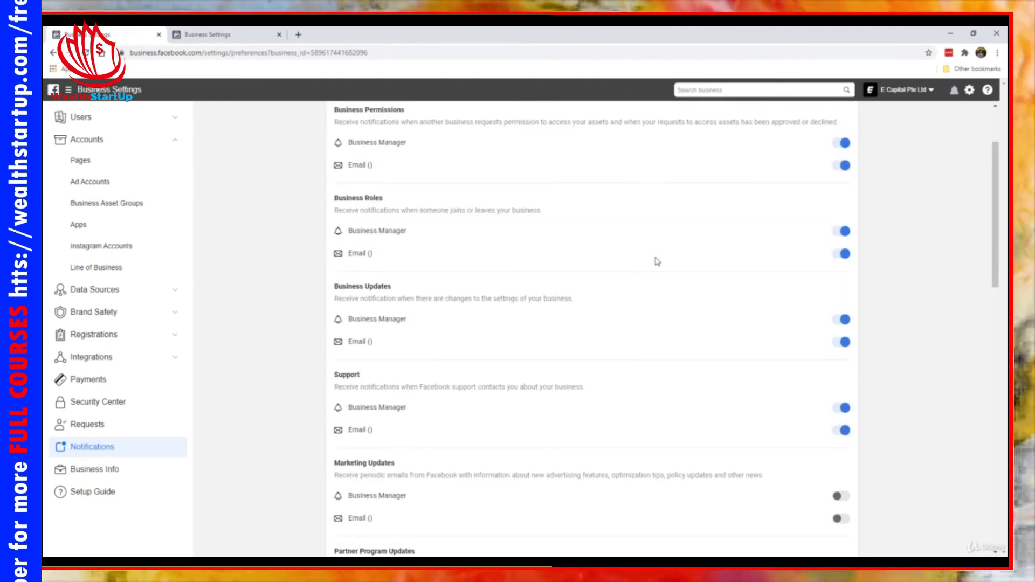
pyautogui.scroll(2, 402, 167)
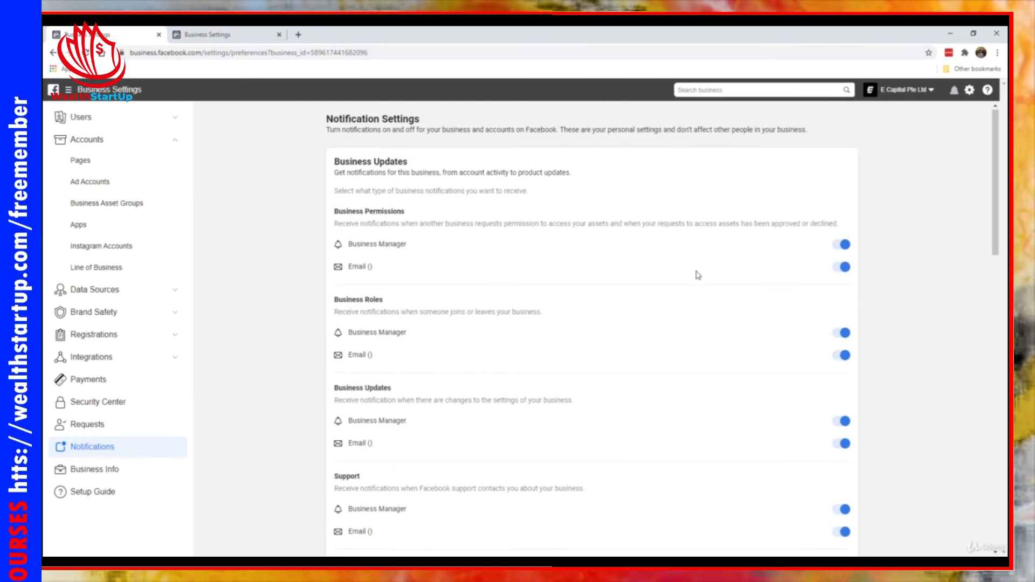
# Turn off the email notifications for Pages and Ad Accounts in the business's notification settings
pyautogui.scroll(-4, 679, 275)
pyautogui.scroll(-4, 678, 277)
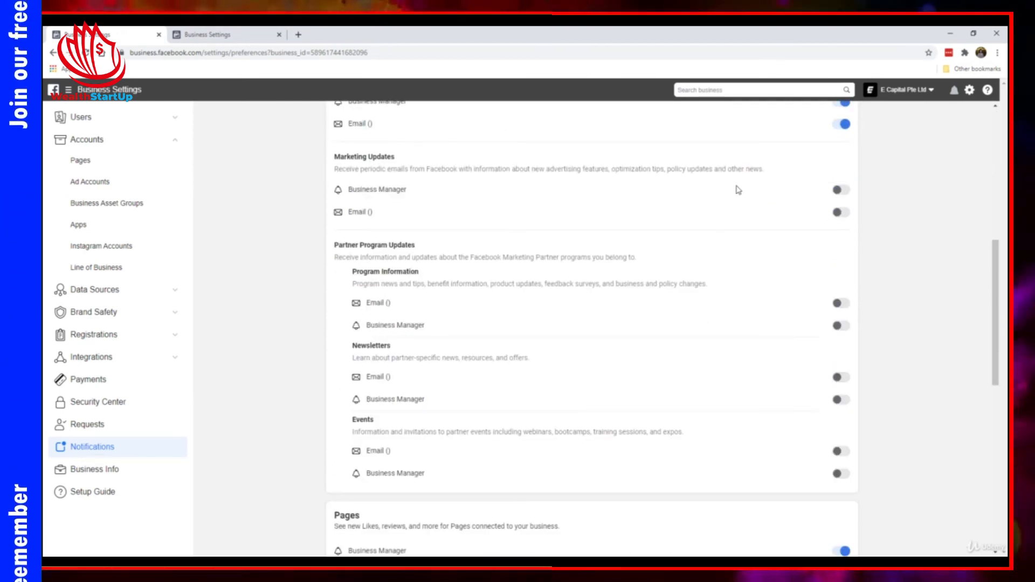
pyautogui.scroll(-1, 447, 221)
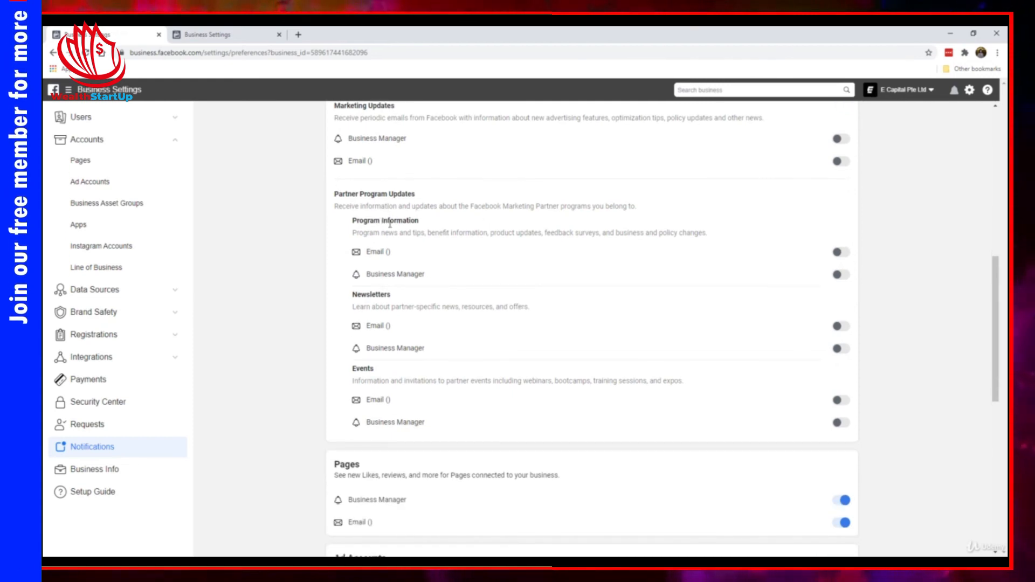
pyautogui.scroll(-1, 366, 192)
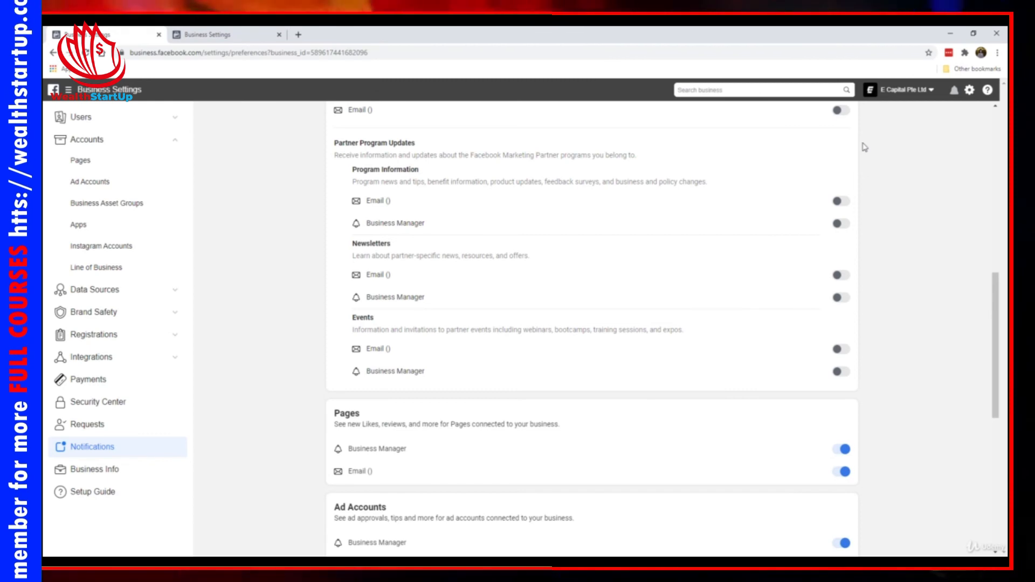
pyautogui.scroll(-1, 845, 372)
pyautogui.scroll(-3, 628, 330)
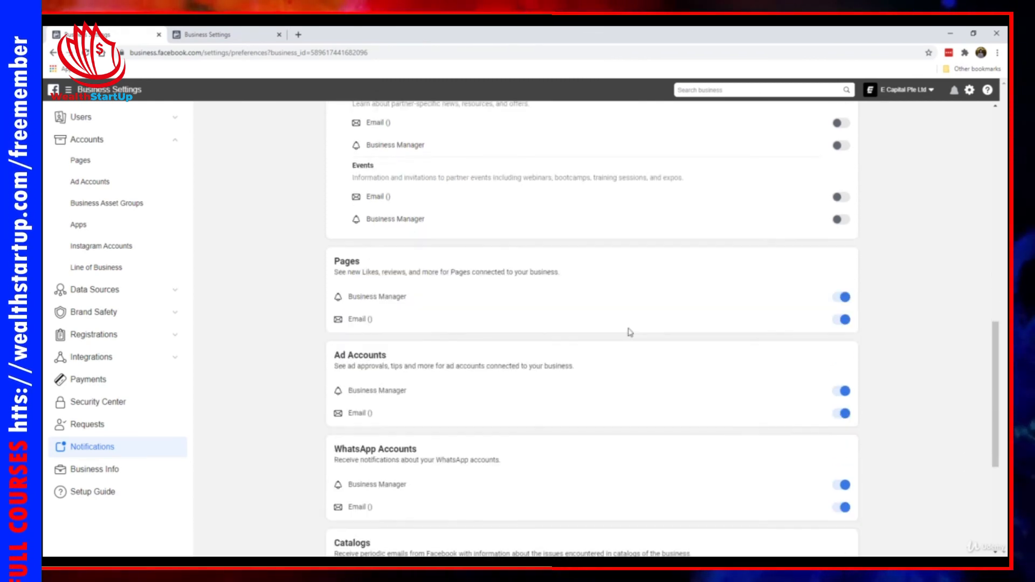
pyautogui.scroll(-1, 363, 272)
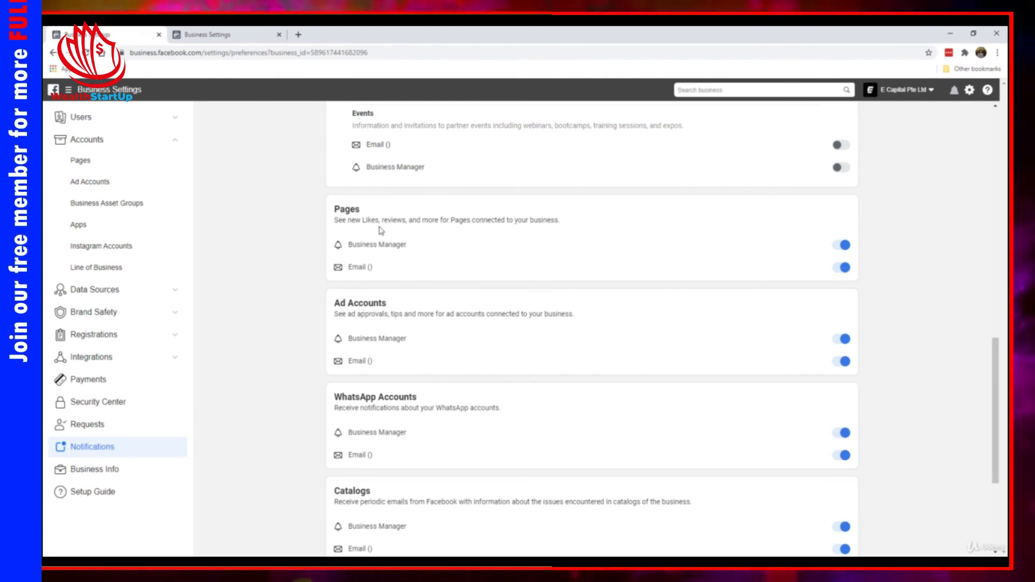
pyautogui.click(837, 270)
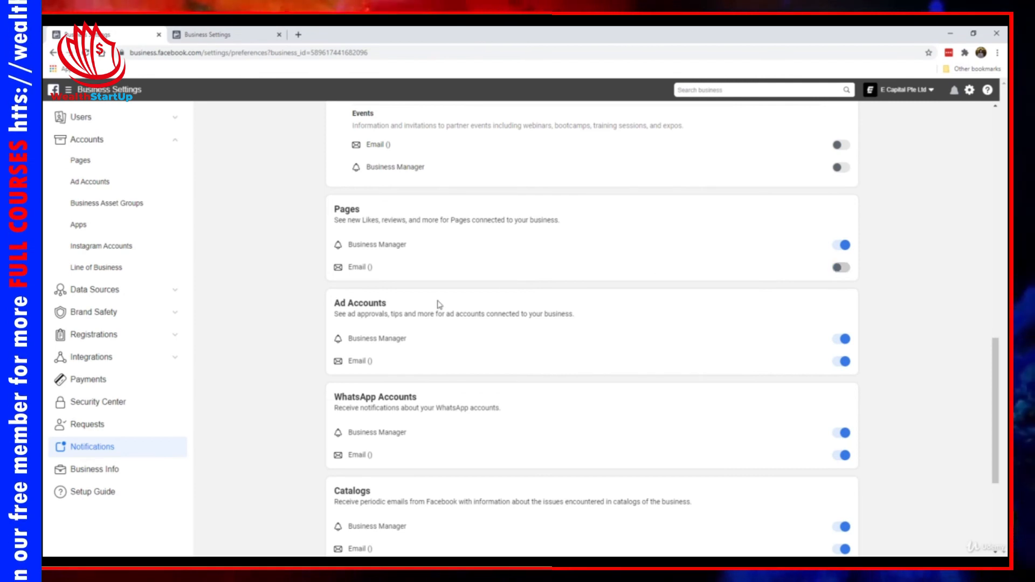
pyautogui.scroll(-1, 379, 279)
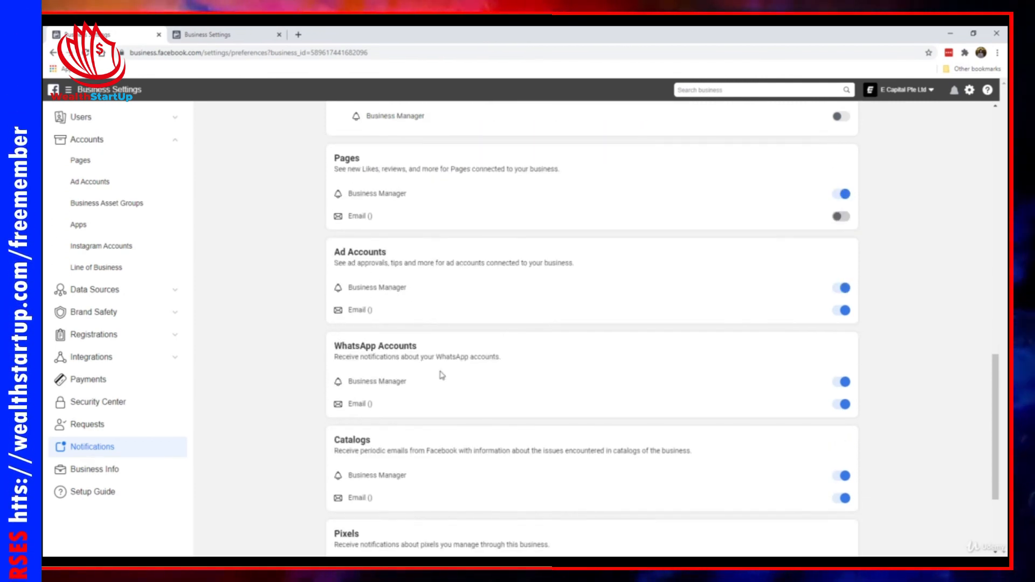
pyautogui.click(838, 311)
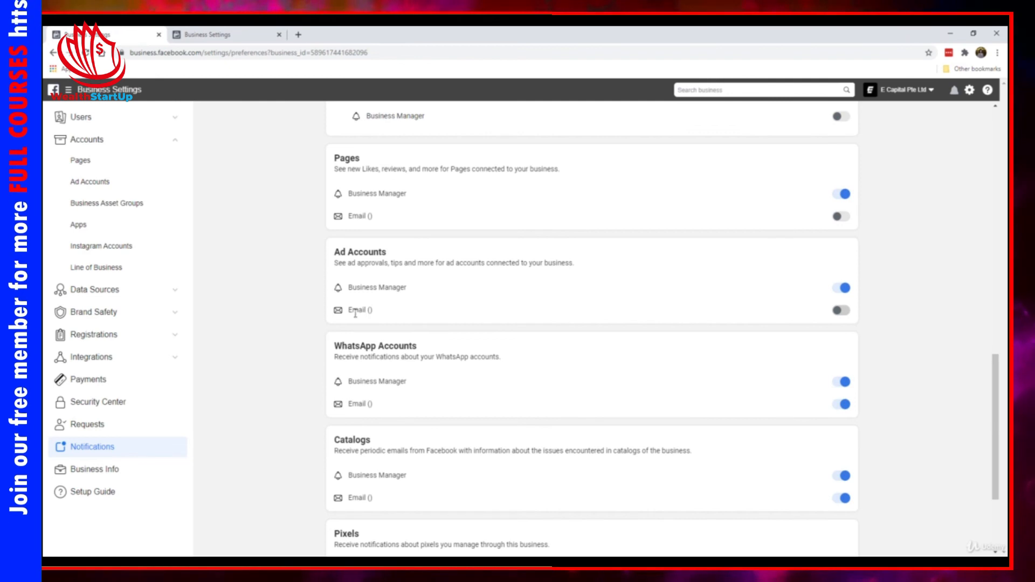
# Turn off both the Business Manager and email notifications for WhatsApp Accounts
pyautogui.scroll(-2, 356, 268)
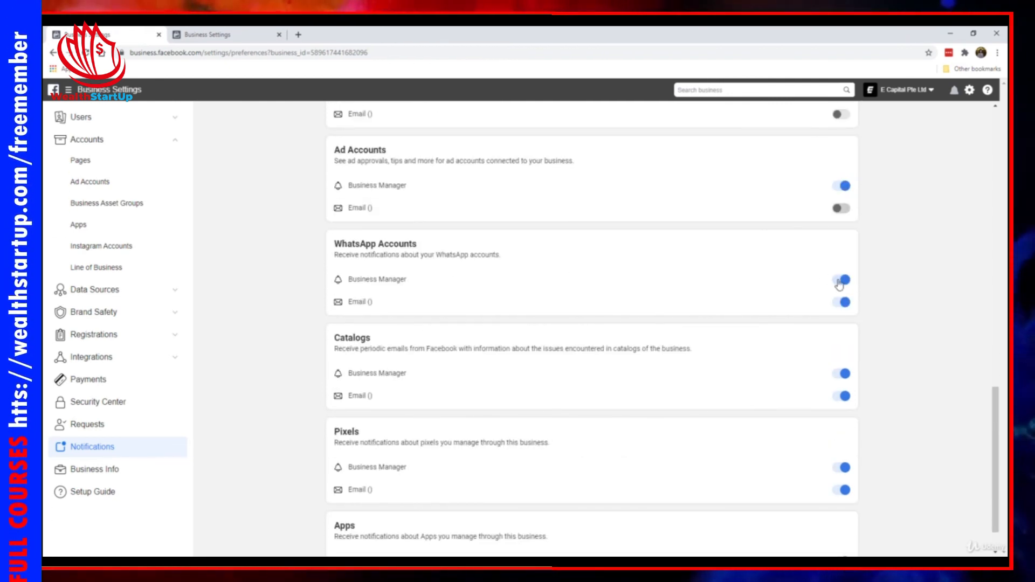
pyautogui.click(842, 281)
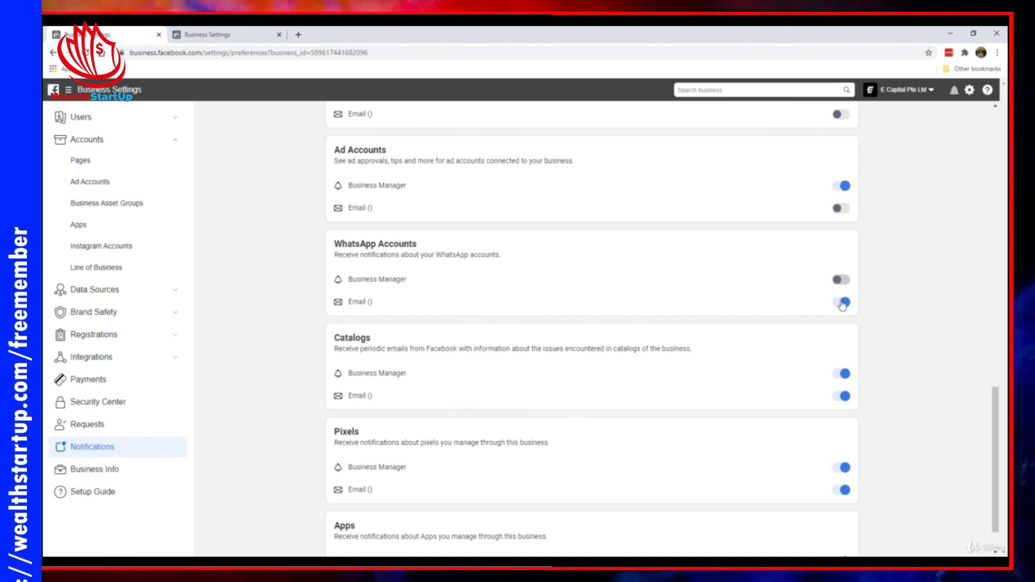
pyautogui.scroll(-1, 738, 326)
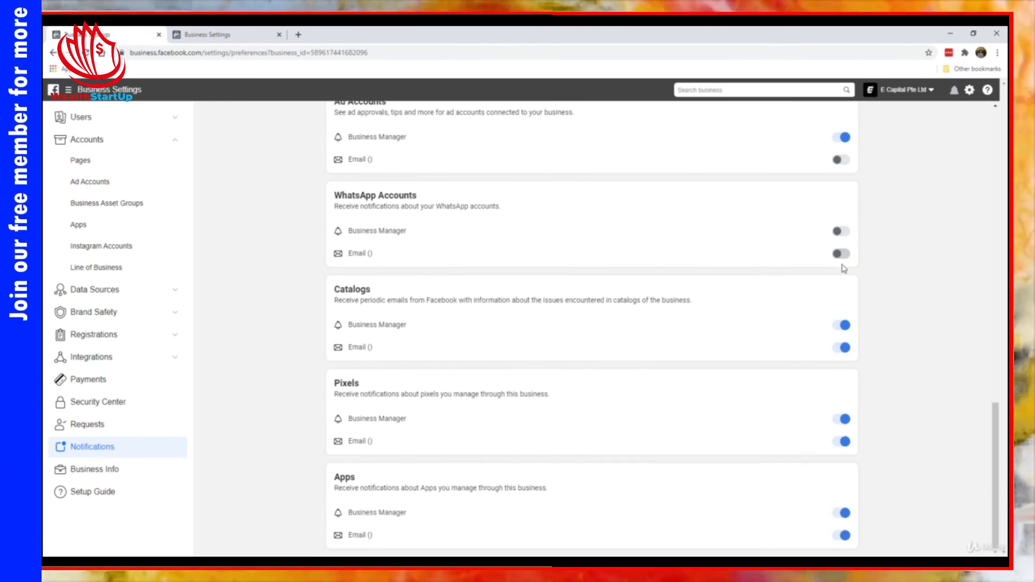
# Turn off the Business Manager and email notifications for Catalogs, and the email notifications for Pixels
pyautogui.click(840, 328)
pyautogui.click(841, 347)
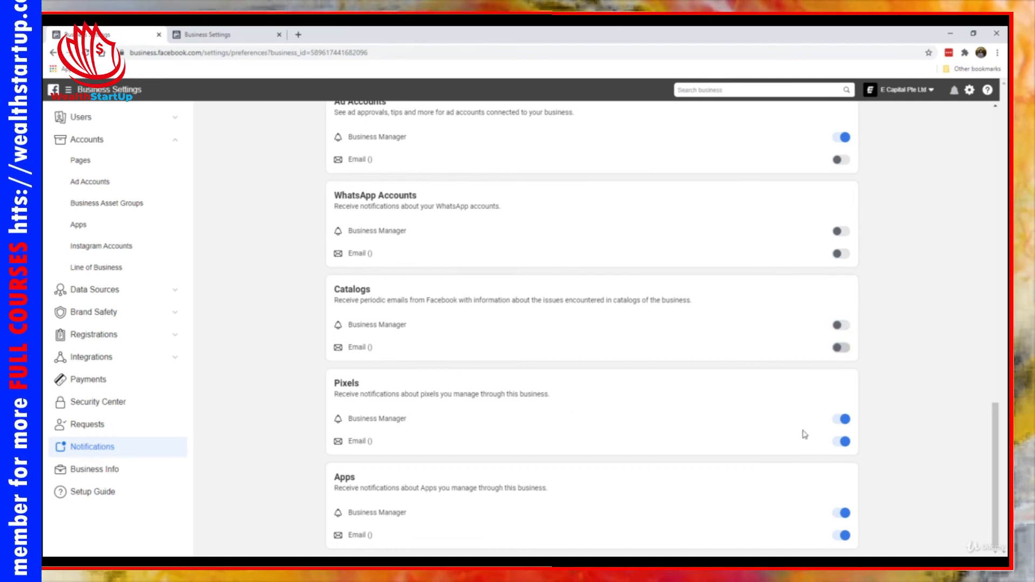
pyautogui.click(840, 441)
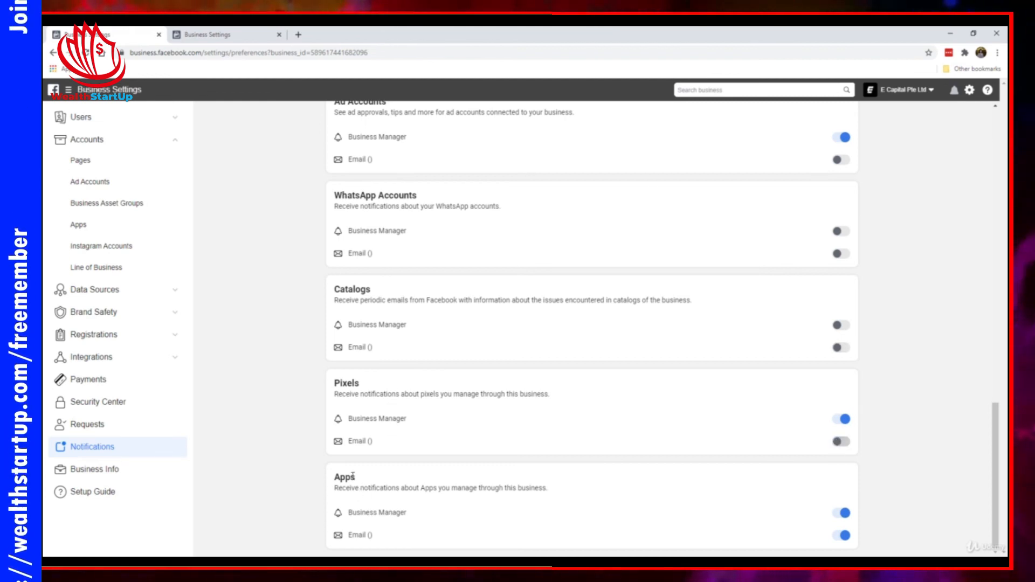